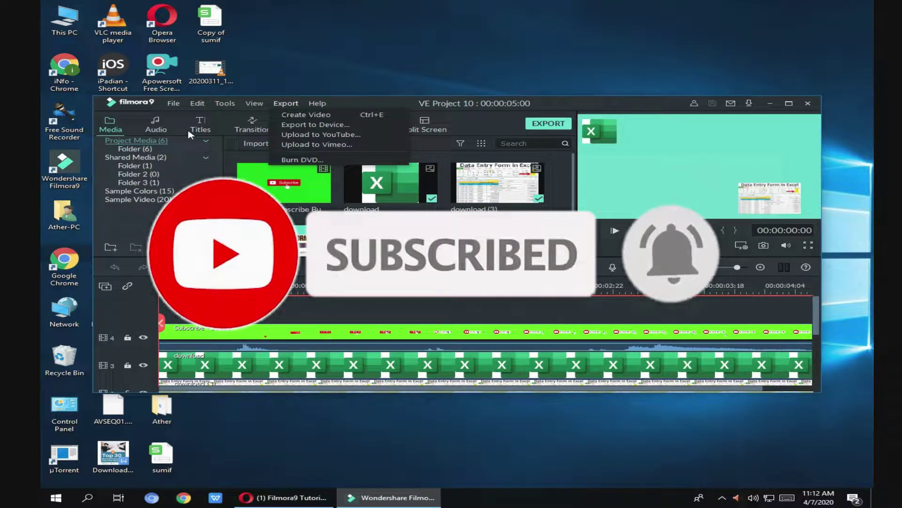
left_click(173, 103)
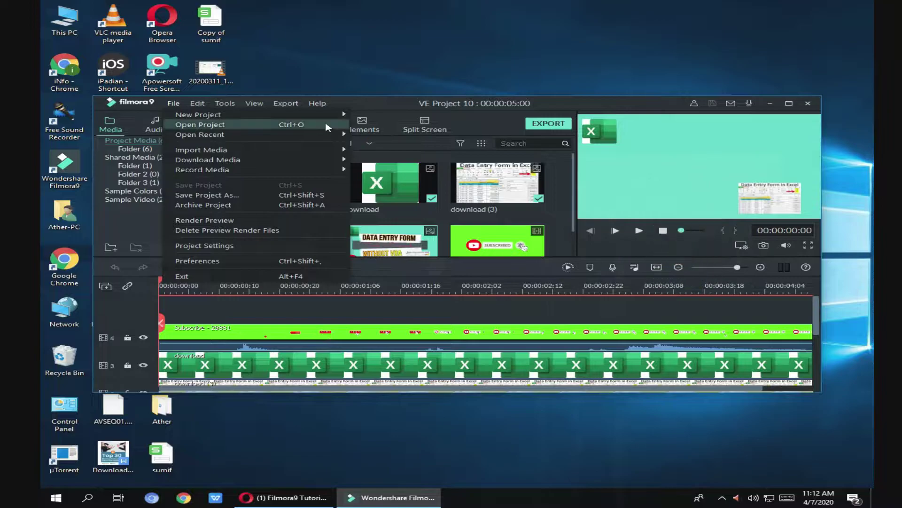
mouse_move(281, 112)
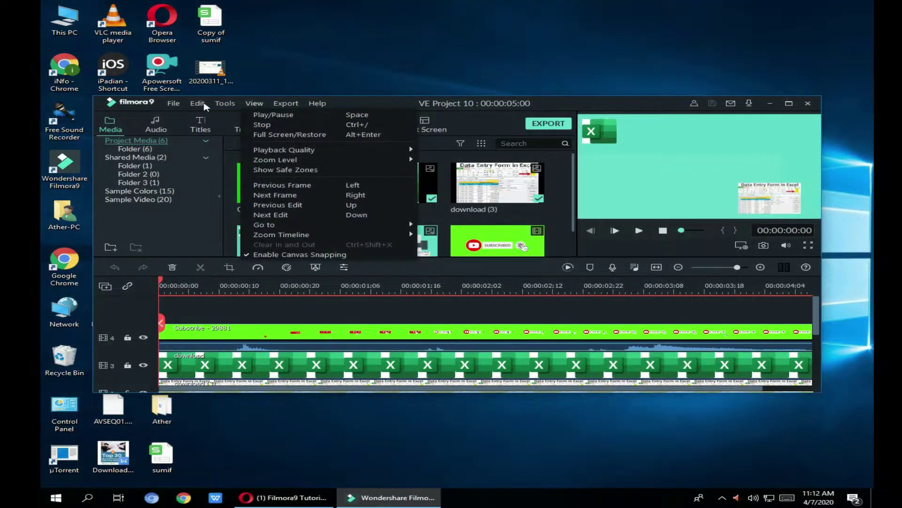
mouse_move(173, 104)
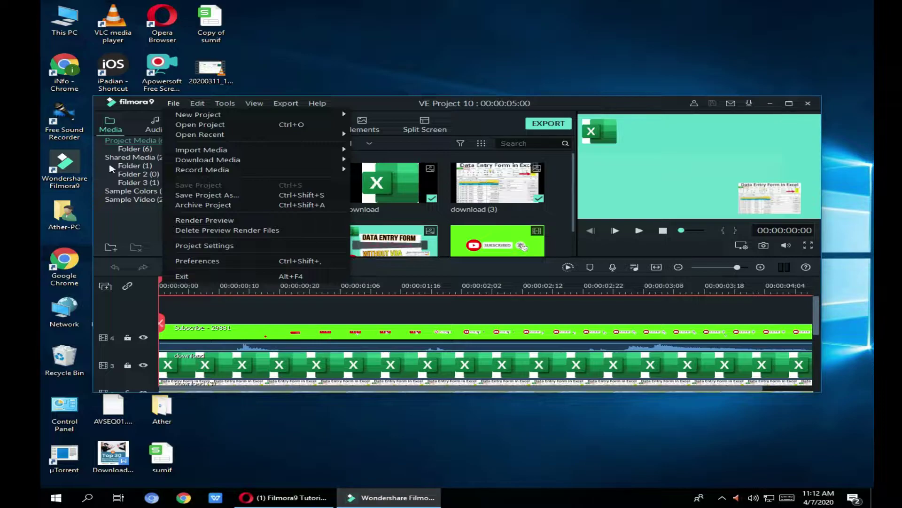
left_click(286, 103)
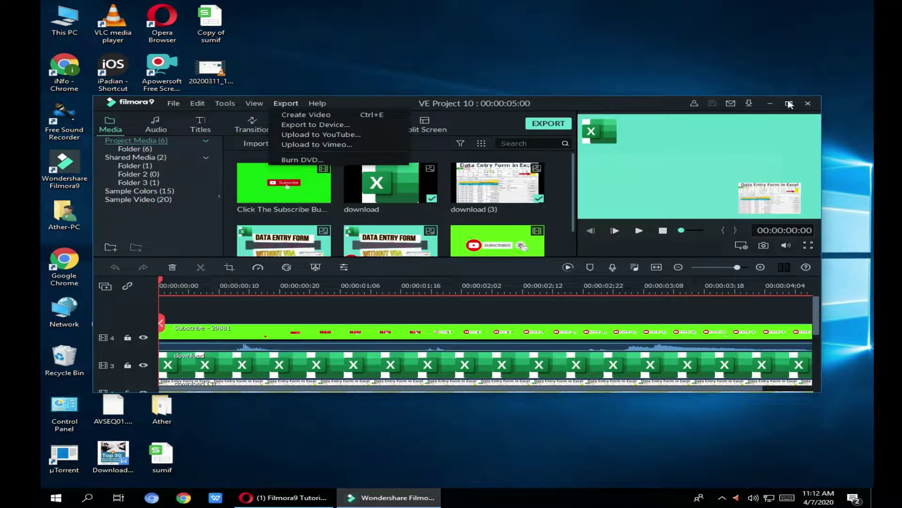
left_click(174, 103)
Maximize the editor window and create a new project with the 16:9 (Widescreen) aspect ratio.
left_click(790, 108)
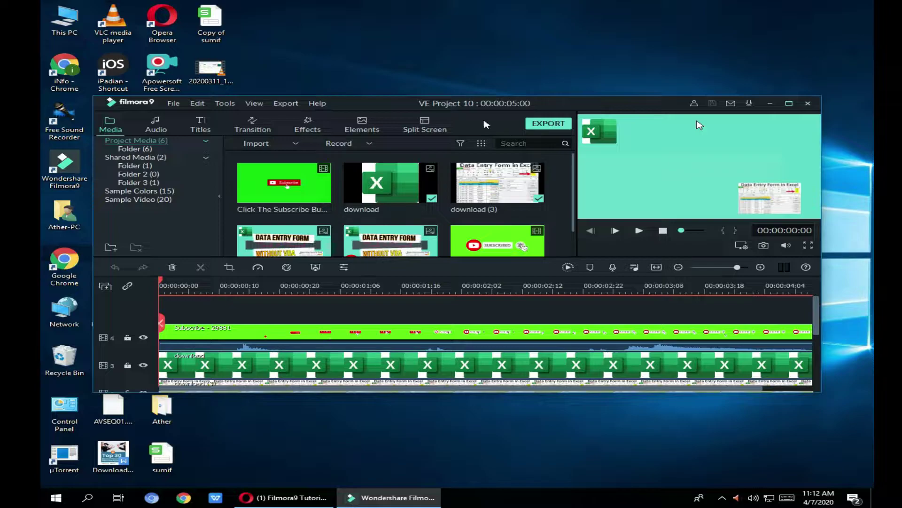
double_click(486, 103)
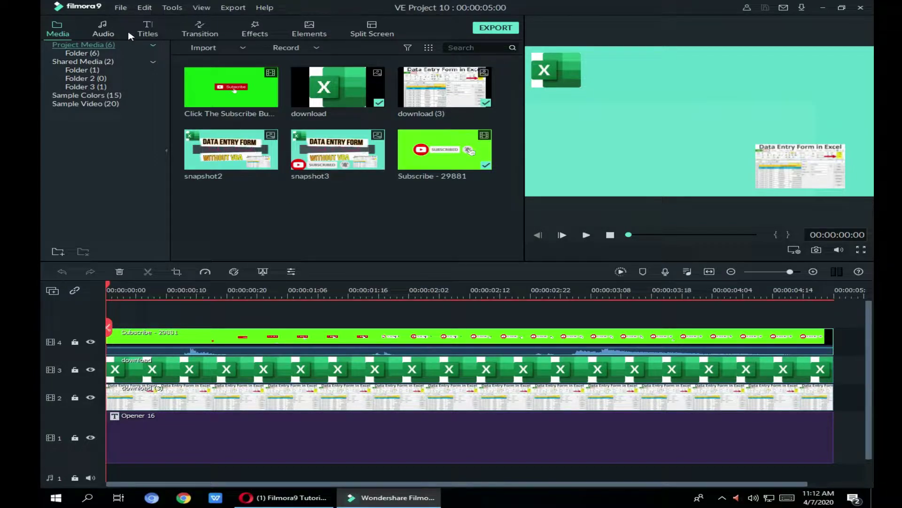
left_click(121, 8)
mouse_move(214, 19)
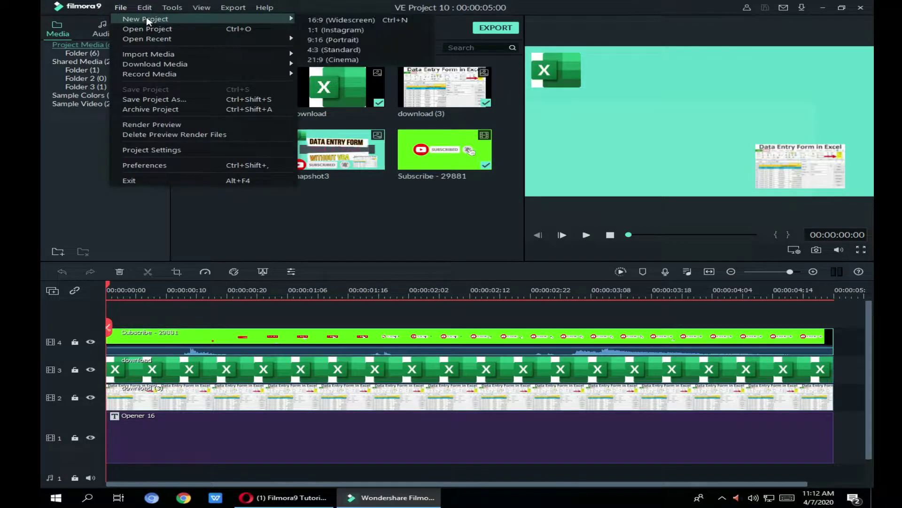
left_click(330, 21)
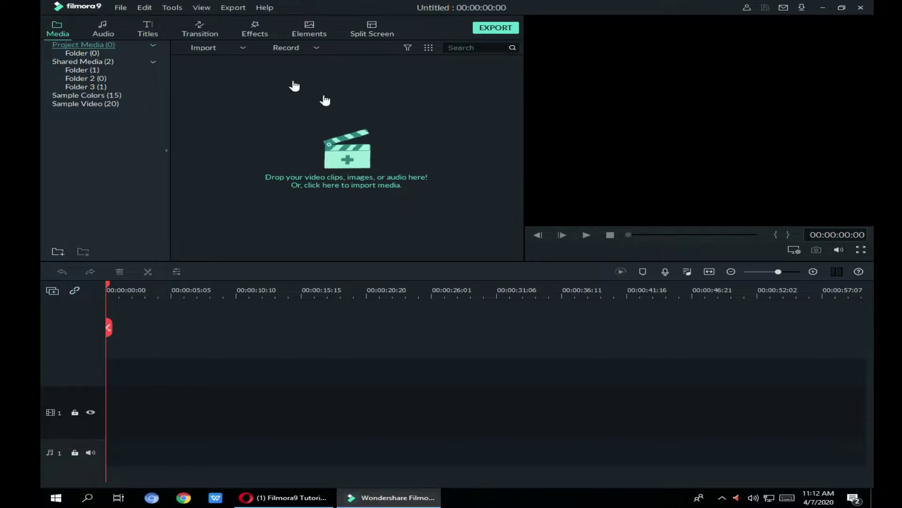
Import the video VID_20200324_154208 from the Recorded folder into the project media.
left_click(239, 49)
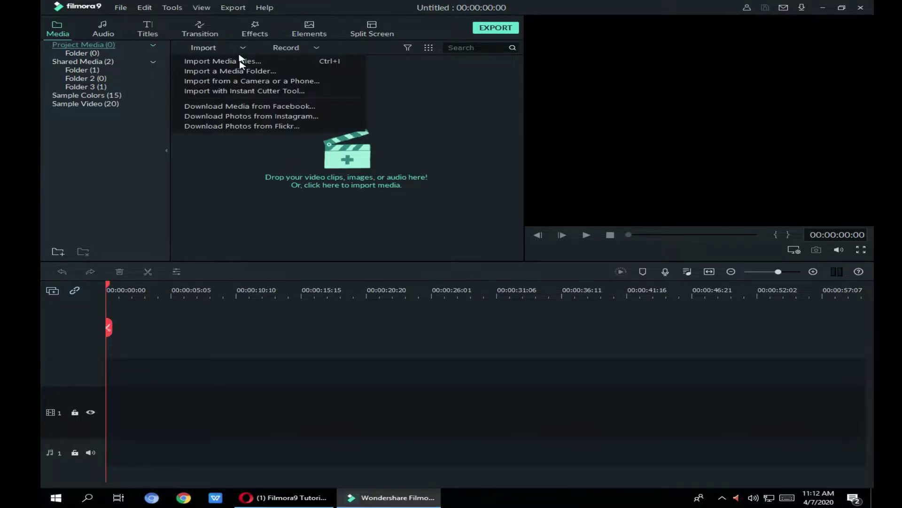
left_click(241, 63)
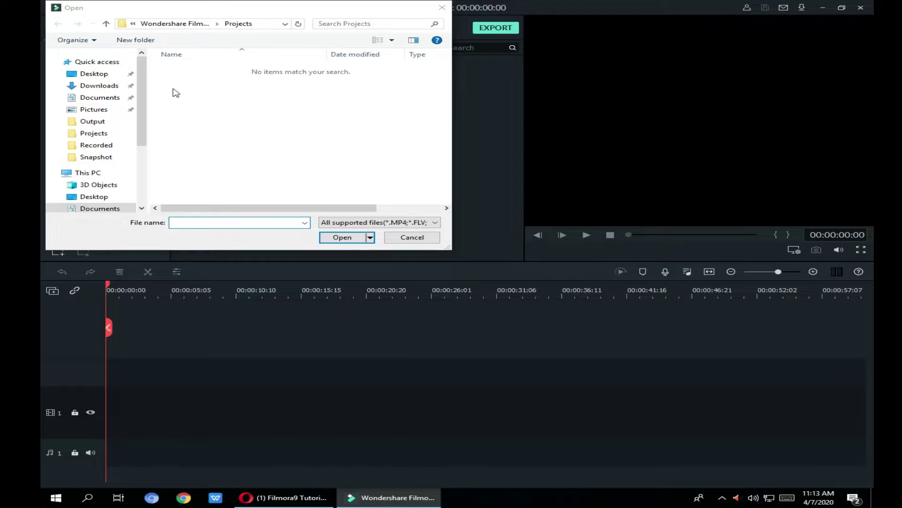
left_click(107, 149)
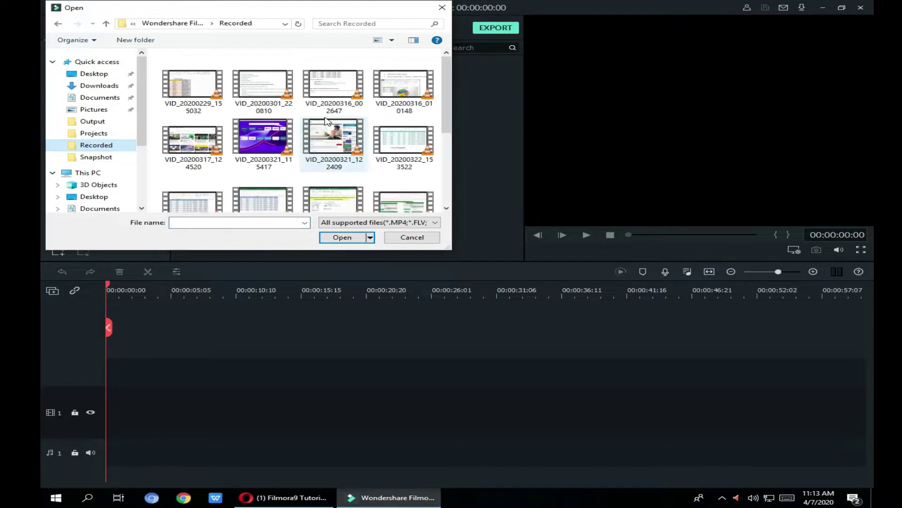
scroll(379, 144, "down", 3)
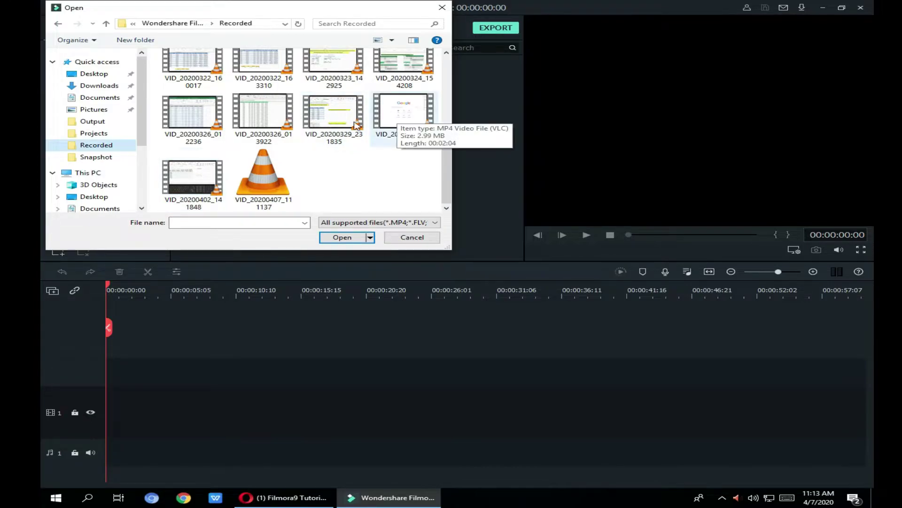
left_click(407, 65)
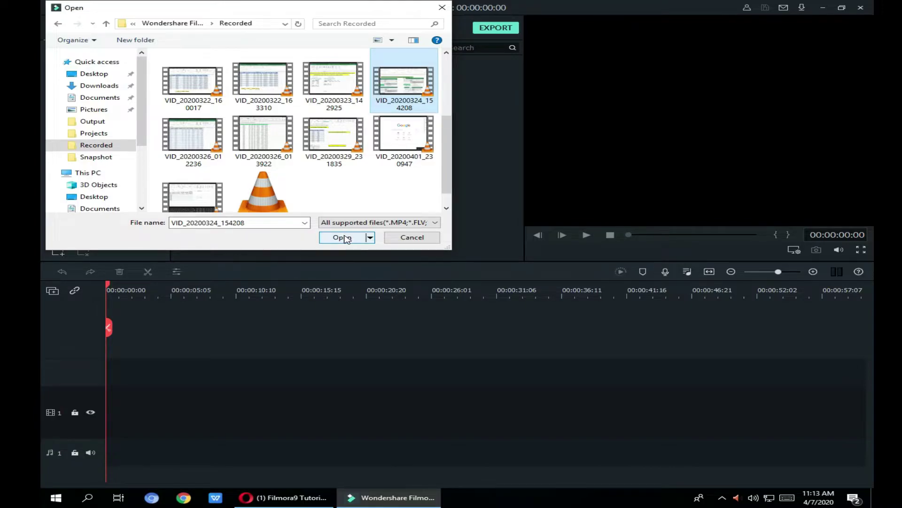
left_click(345, 236)
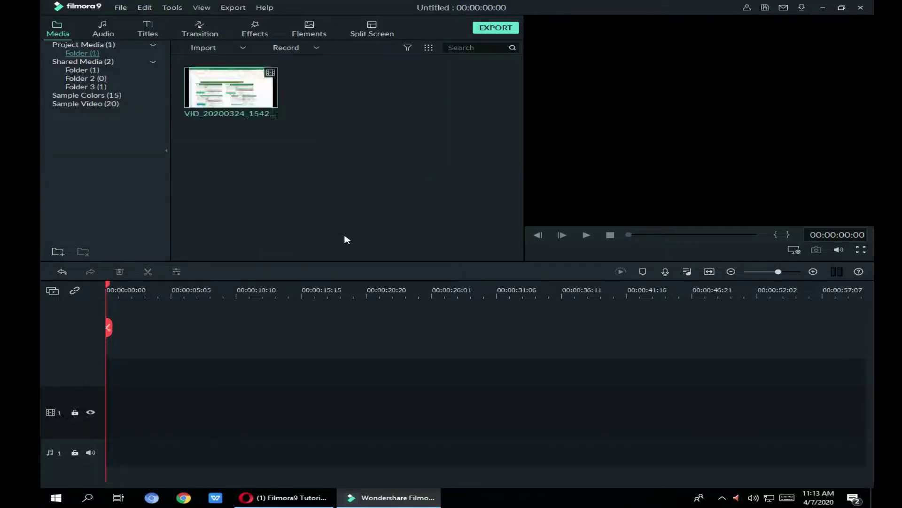
Add the imported video to the timeline and match the project settings to the media at 1246 x 782 23fps.
mouse_move(275, 91)
left_click(231, 87)
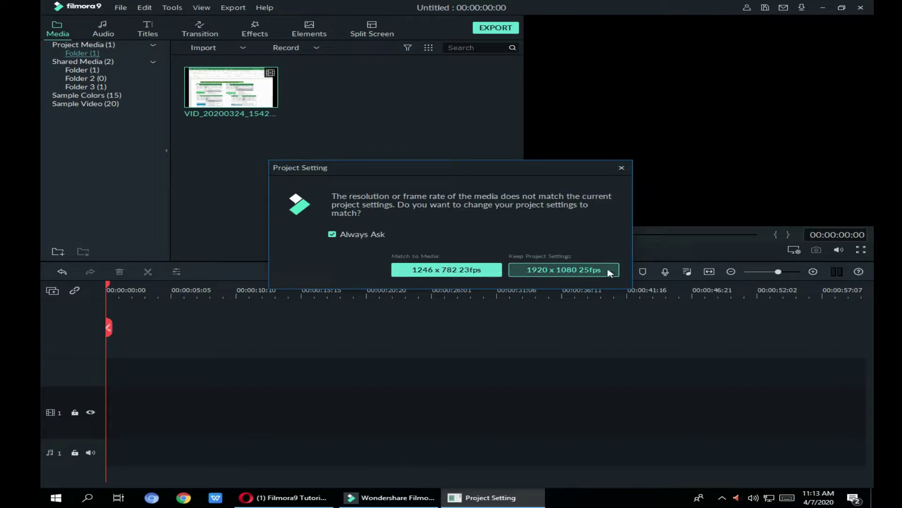
left_click(437, 271)
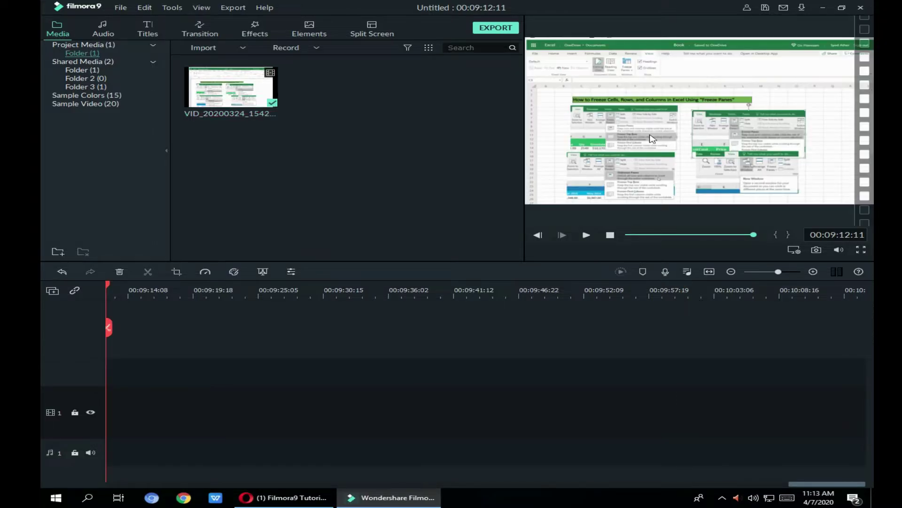
Append a second copy of the imported video to video track 1, directly after the first clip.
left_click(690, 130)
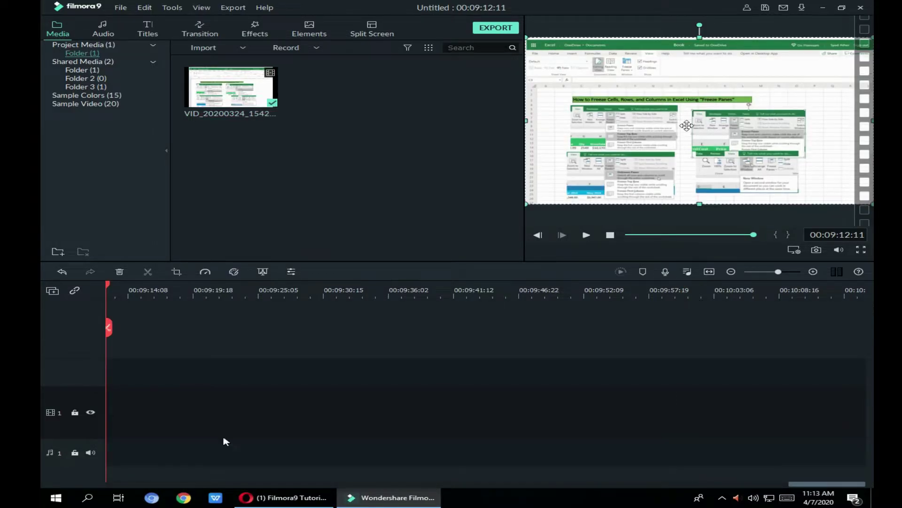
left_click(232, 88)
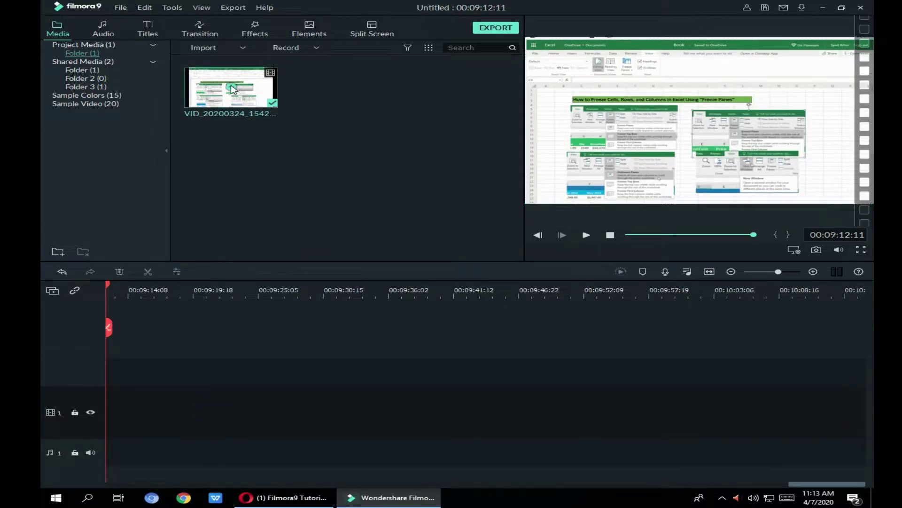
left_click_drag(232, 88, 225, 405)
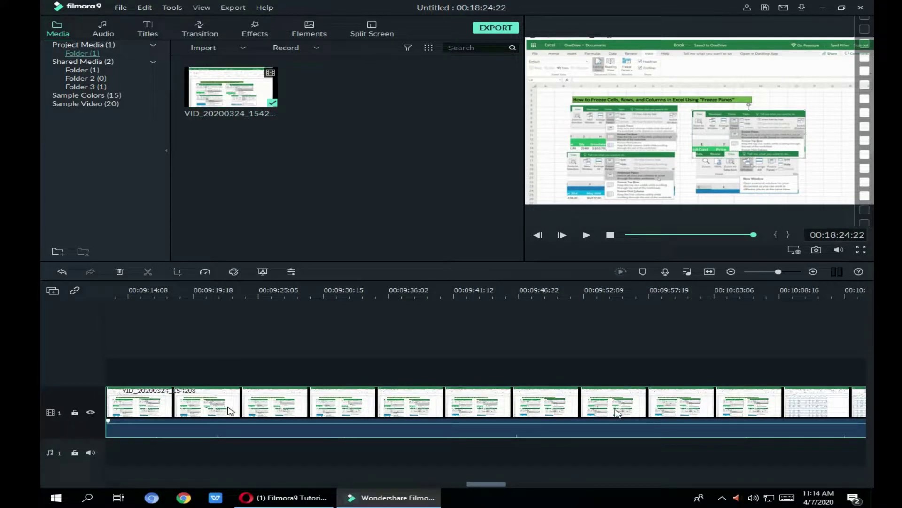
Try placing the second clip copy on video track 2 and undo that move.
left_click_drag(355, 417, 365, 366)
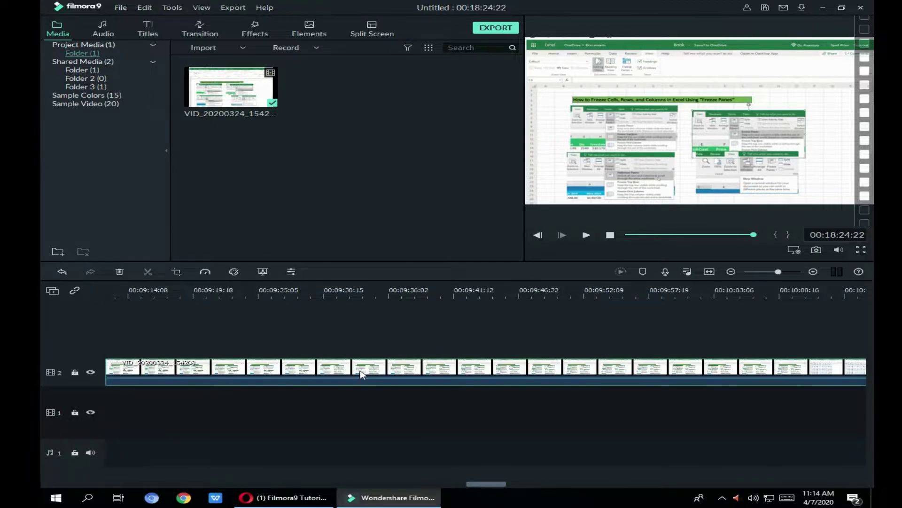
key("ctrl+z")
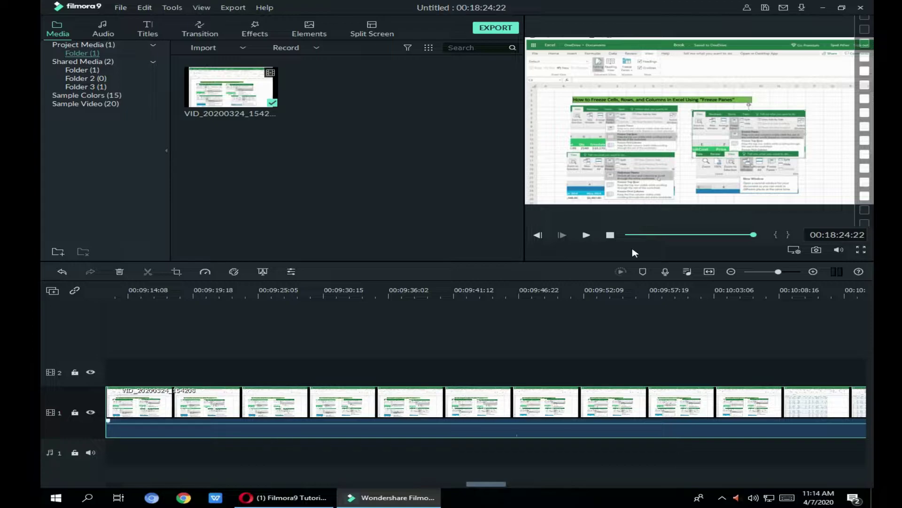
Preview the opening seconds of the timeline and move the playhead to 00:04:43:17 in the first clip.
left_click(588, 236)
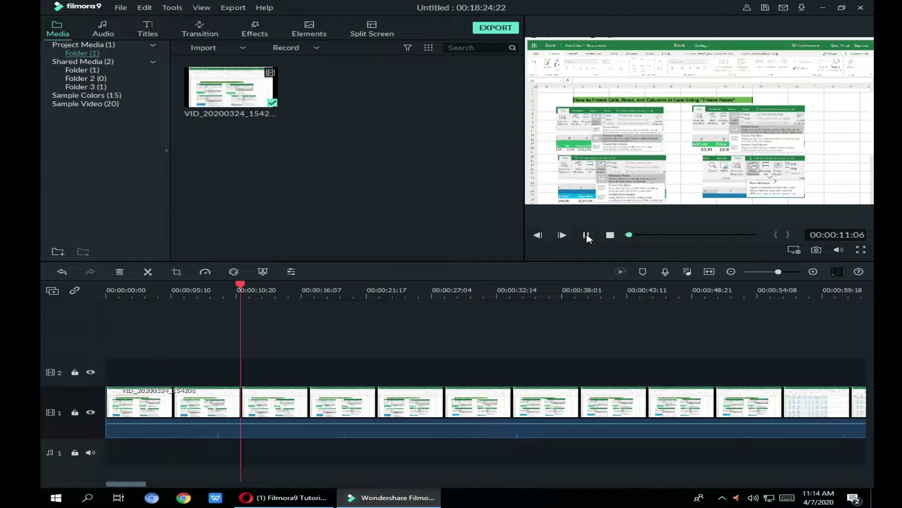
left_click(586, 235)
left_click(769, 271)
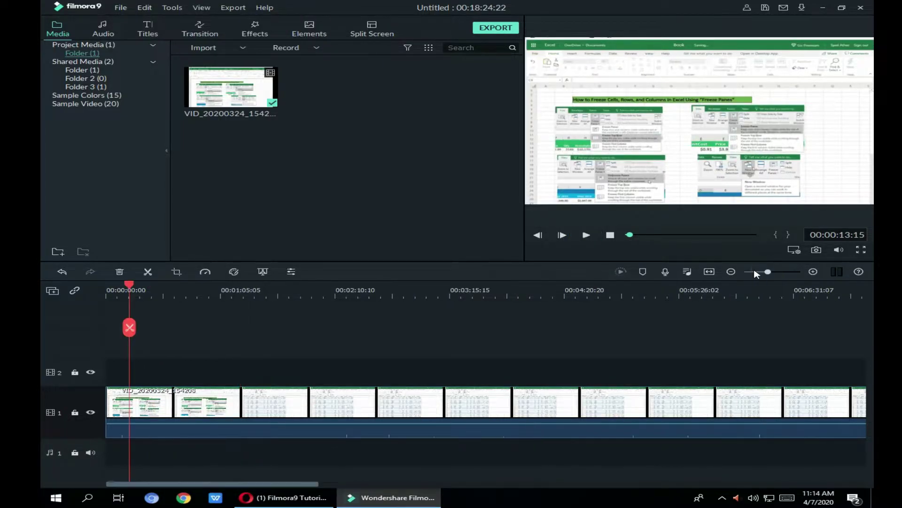
left_click(756, 272)
left_click(768, 271)
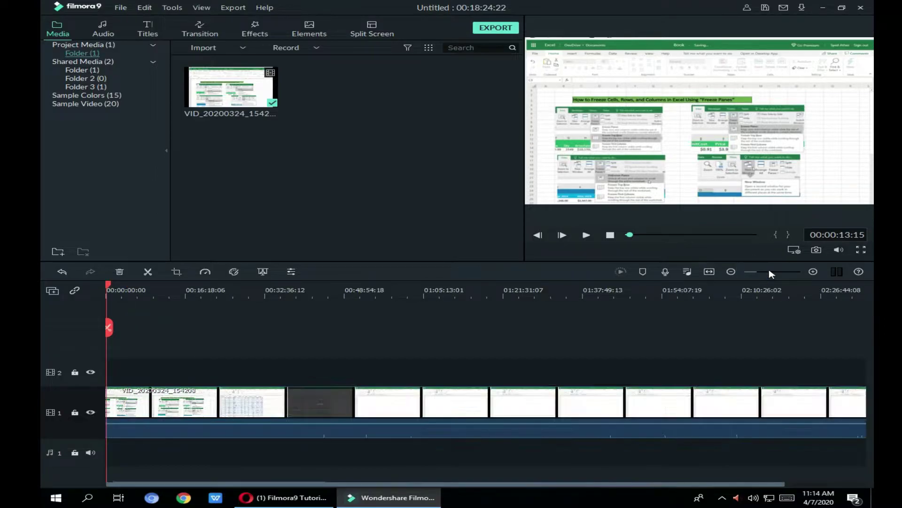
left_click(776, 275)
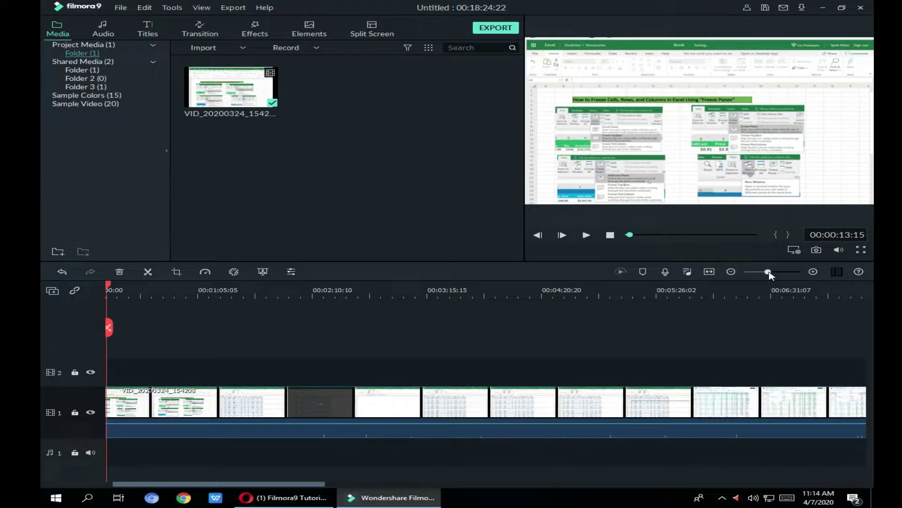
left_click(777, 276)
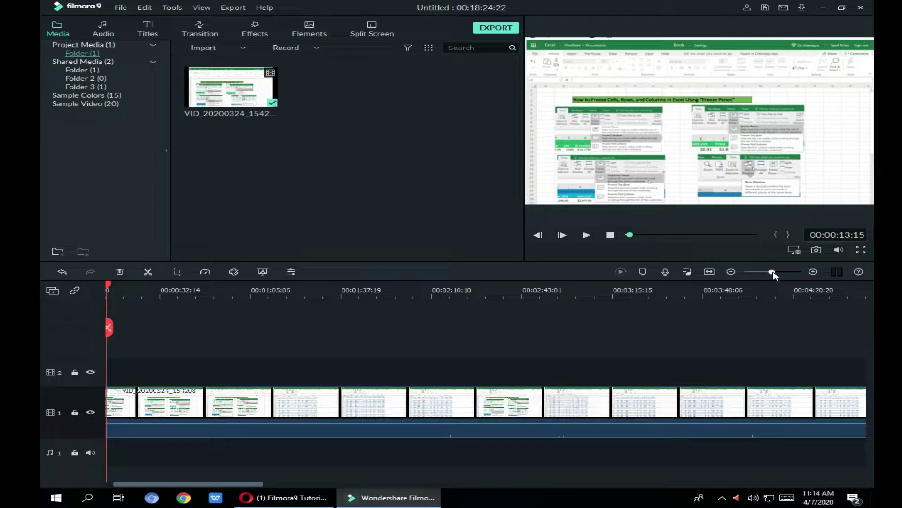
left_click(766, 272)
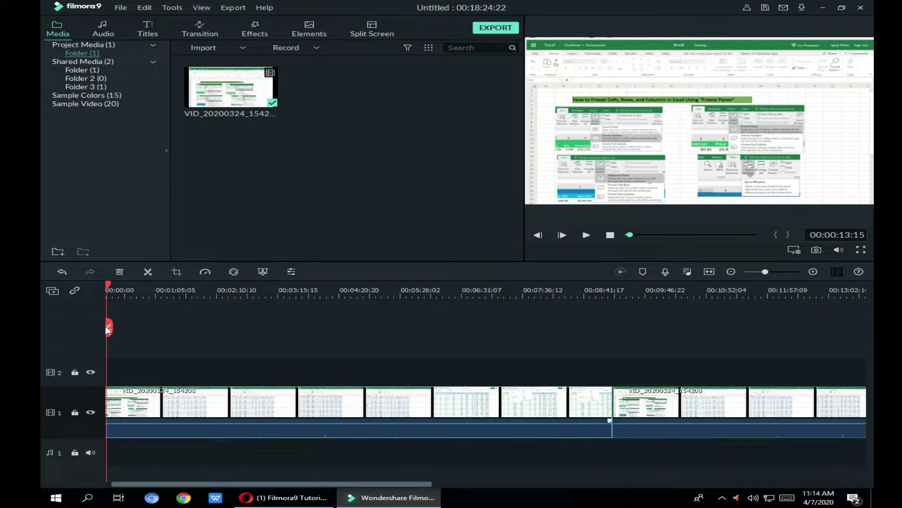
left_click(361, 349)
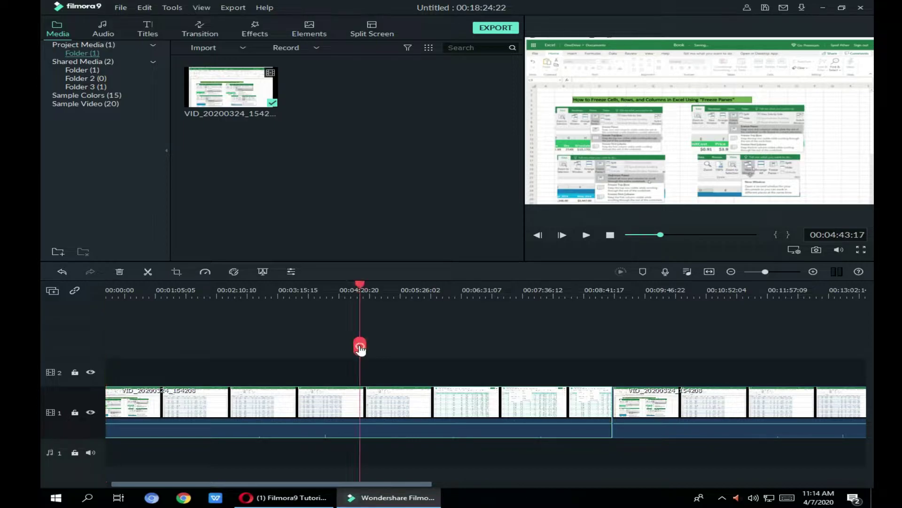
left_click(121, 7)
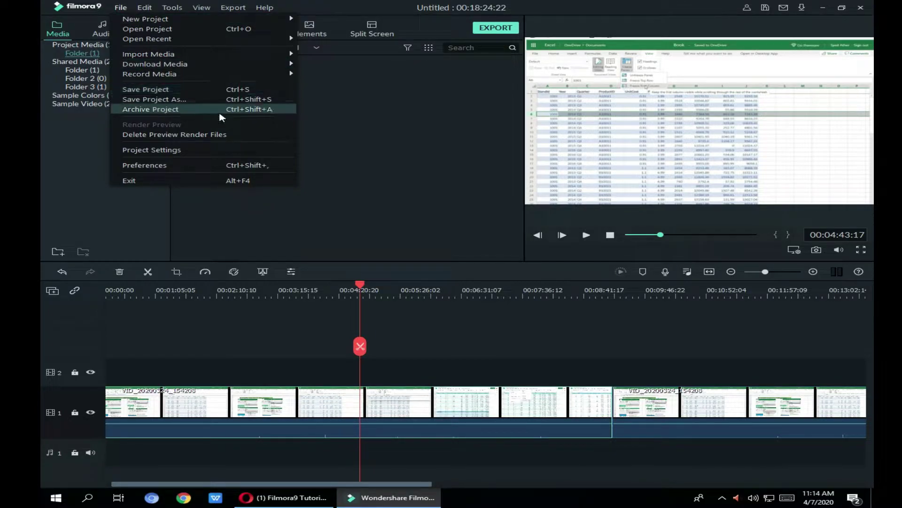
left_click(179, 91)
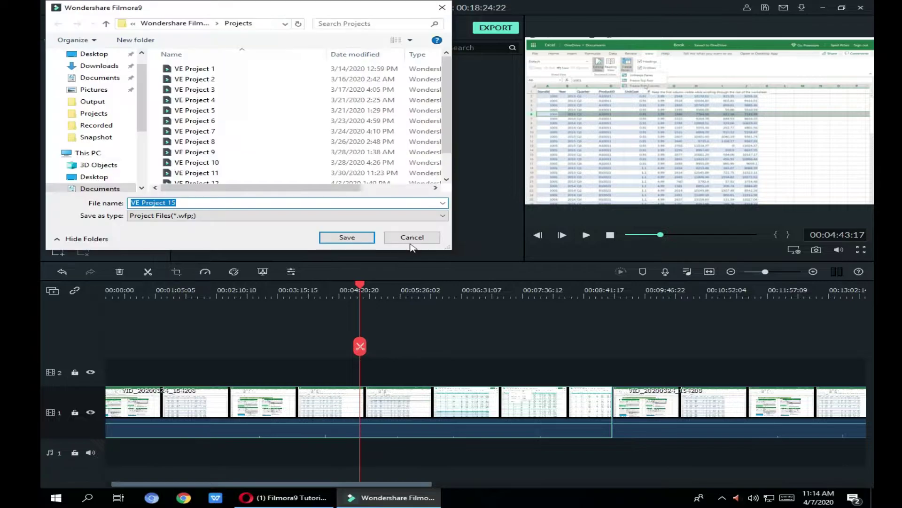
left_click(322, 237)
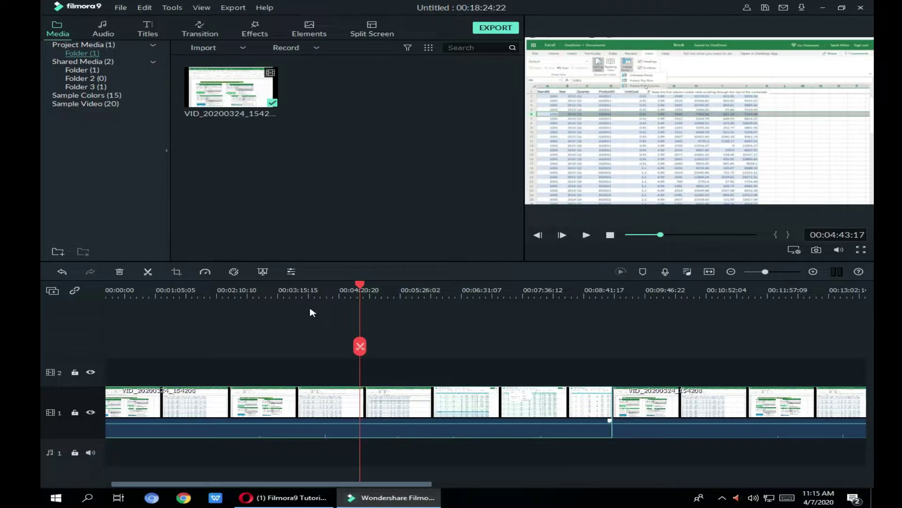
Split the first clip at 00:05:45:11 and move the piece after the cut up to video track 2.
left_click(641, 235)
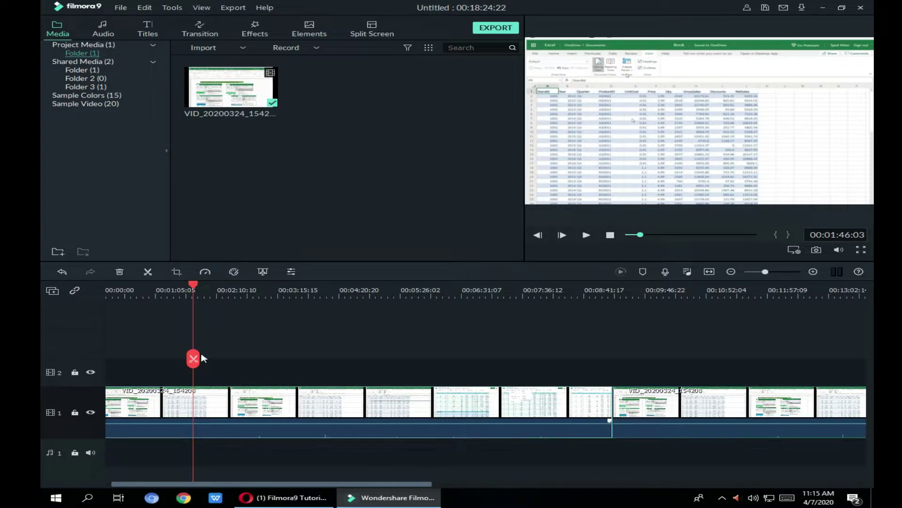
left_click(419, 385)
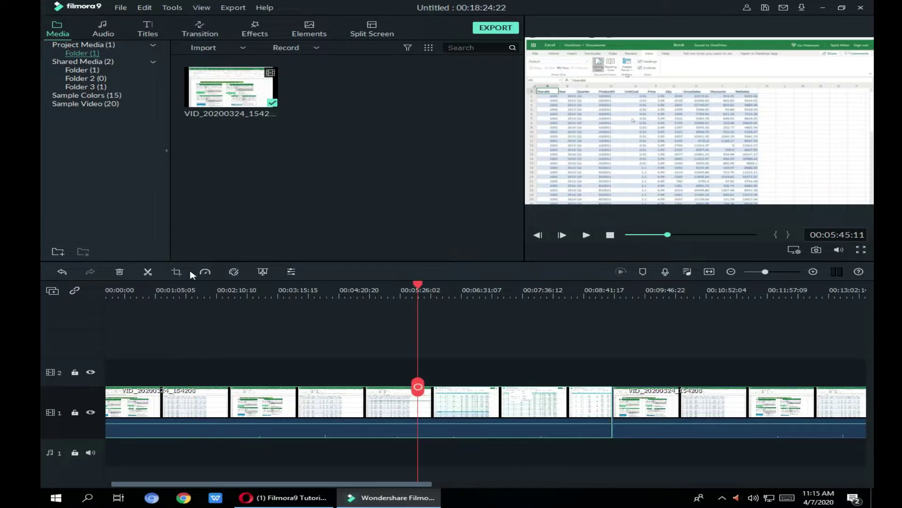
left_click(148, 273)
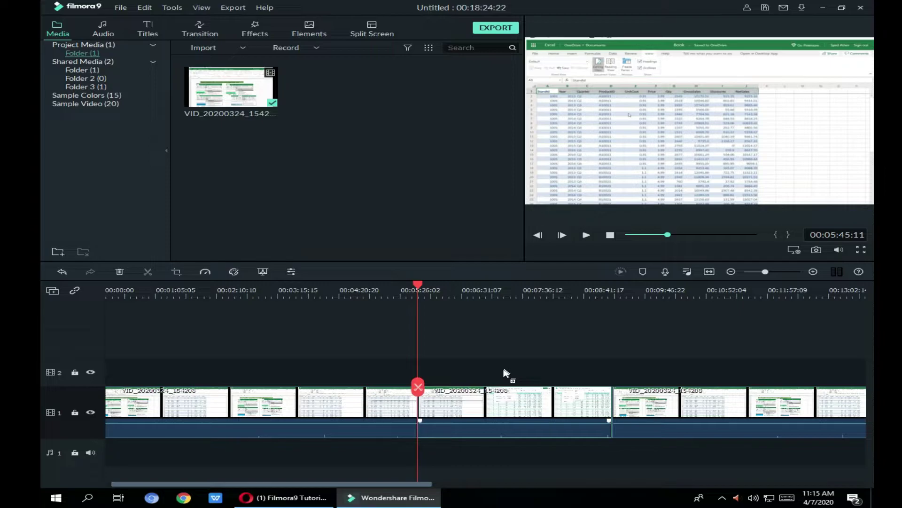
left_click_drag(506, 374, 507, 376)
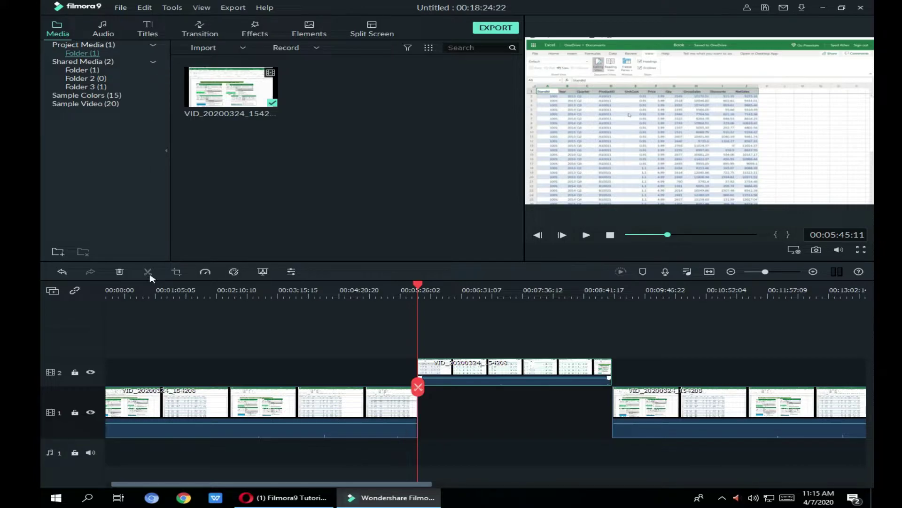
Delete the piece cut off at 00:05:45:11 and close its gap, so the second video copy directly follows the first clip.
left_click(417, 417)
key("Delete")
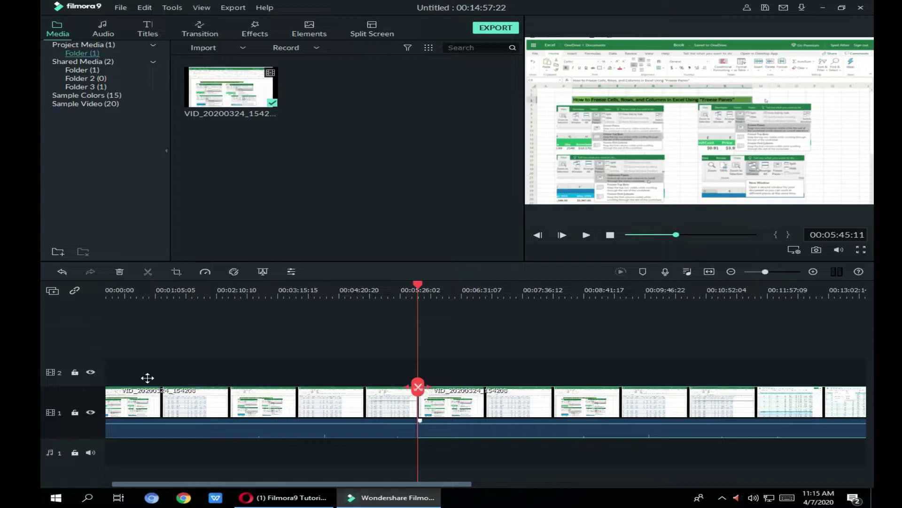
Move the playhead to 00:02:26:08 and look at the Advanced Color Correction settings of the first clip, accepting them unchanged.
left_click(147, 378)
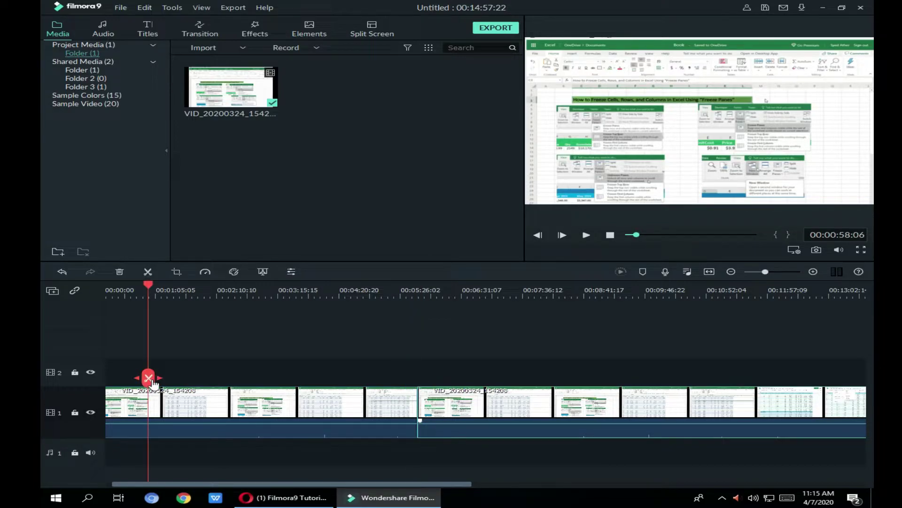
left_click(549, 408)
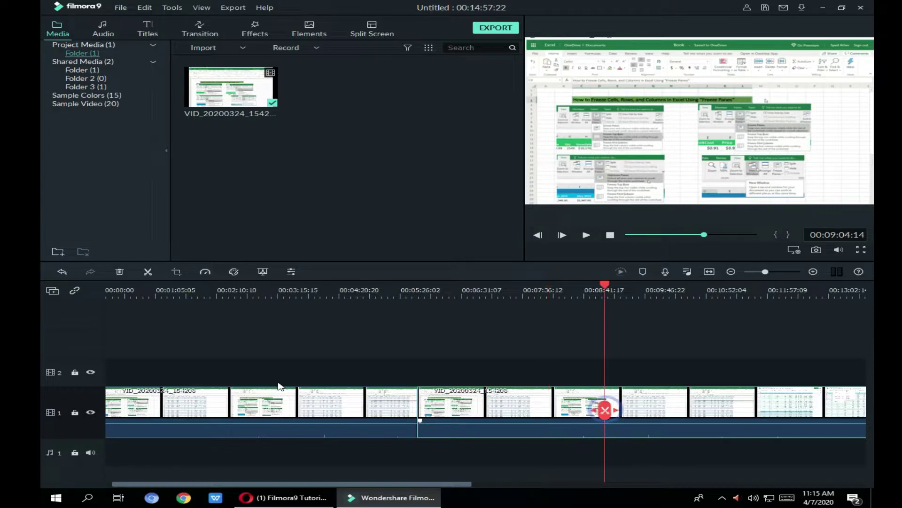
left_click(231, 287)
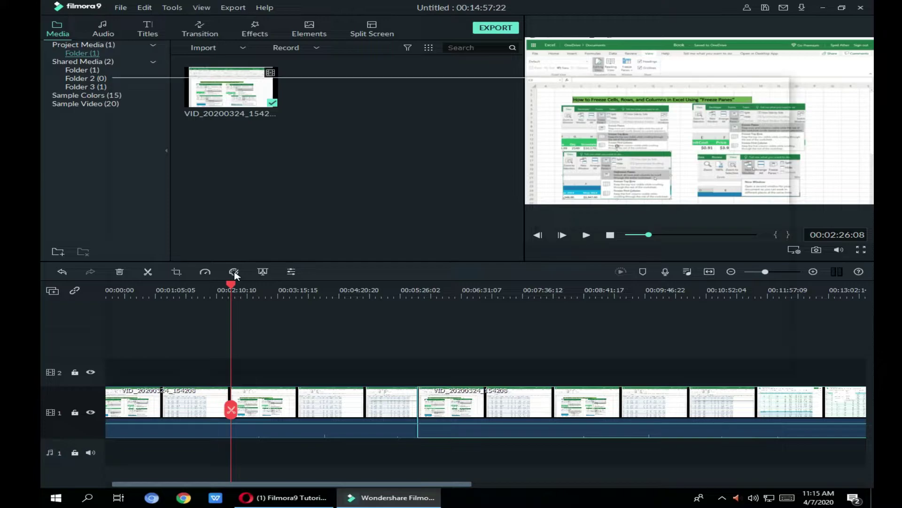
left_click(234, 273)
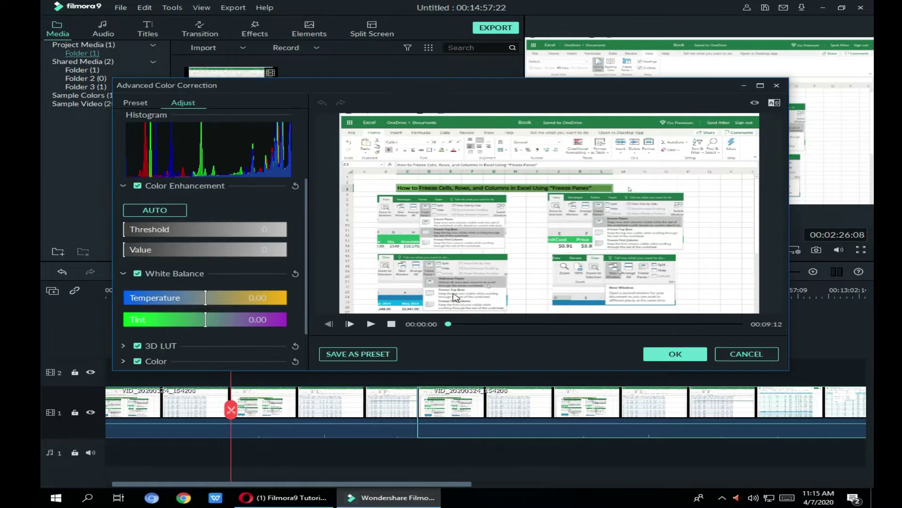
left_click(681, 357)
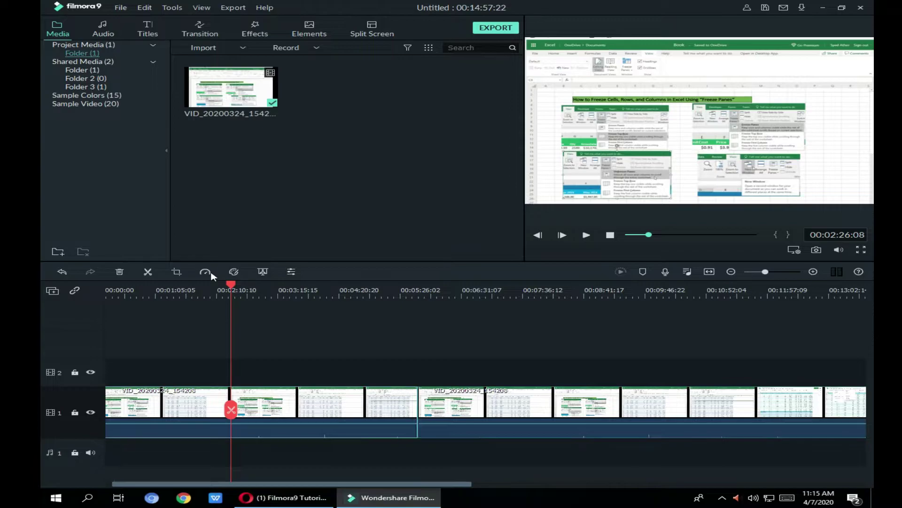
Set the first clip's speed to Fast 2x and preview the opening seconds of the timeline.
left_click(205, 272)
mouse_move(243, 306)
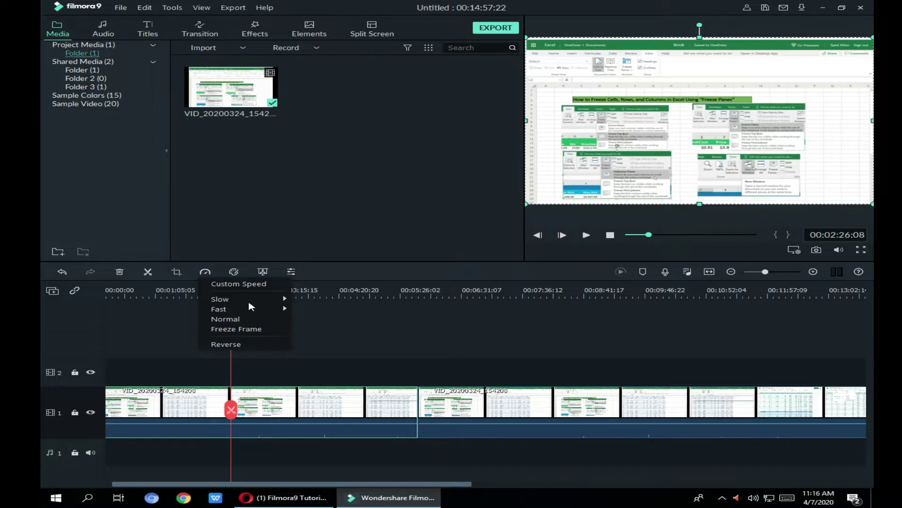
mouse_move(290, 303)
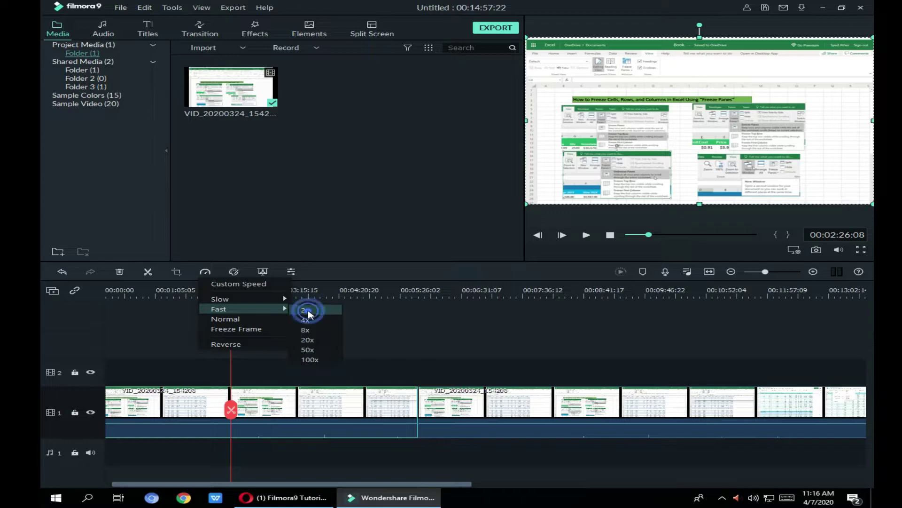
left_click(306, 310)
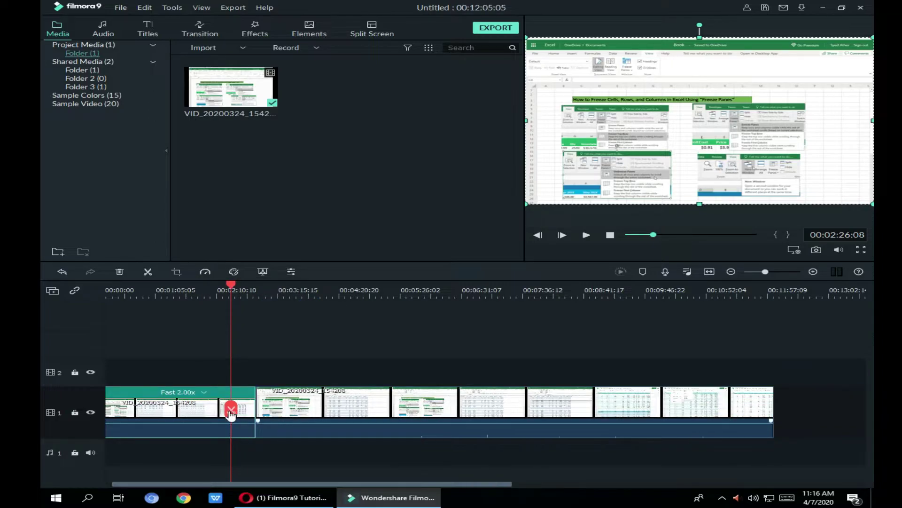
left_click(610, 235)
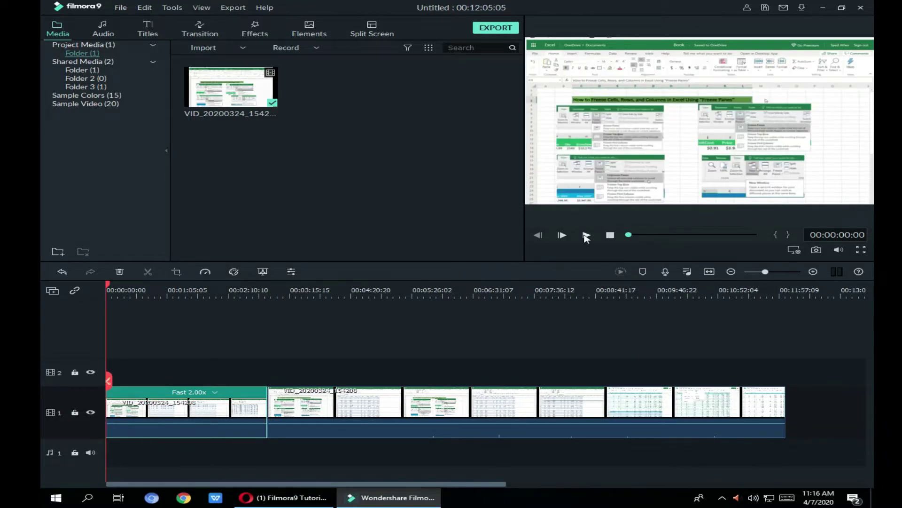
left_click(586, 235)
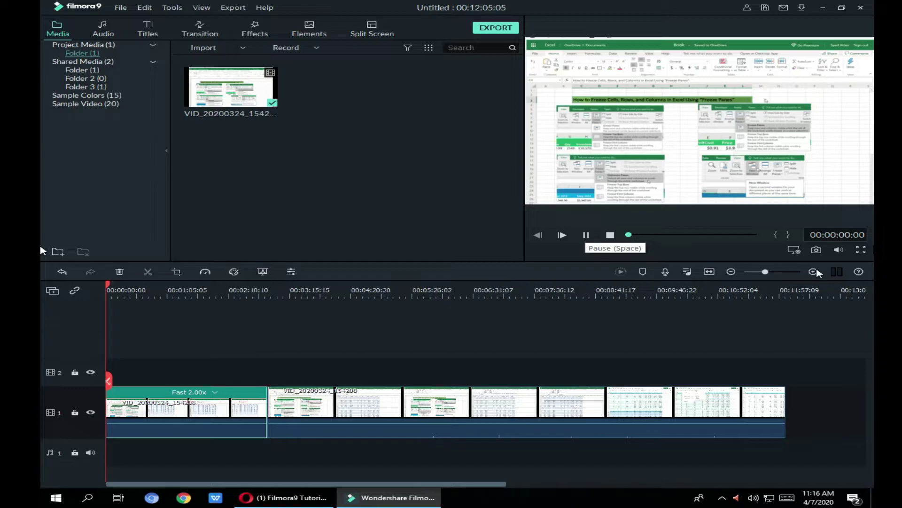
left_click(587, 235)
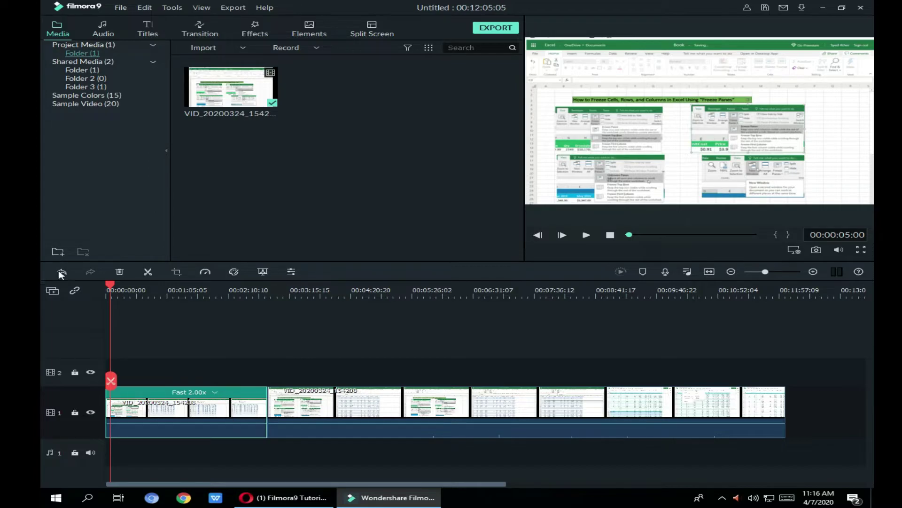
Raise the volume of the sped-up first clip to 12 dB.
left_click(329, 353)
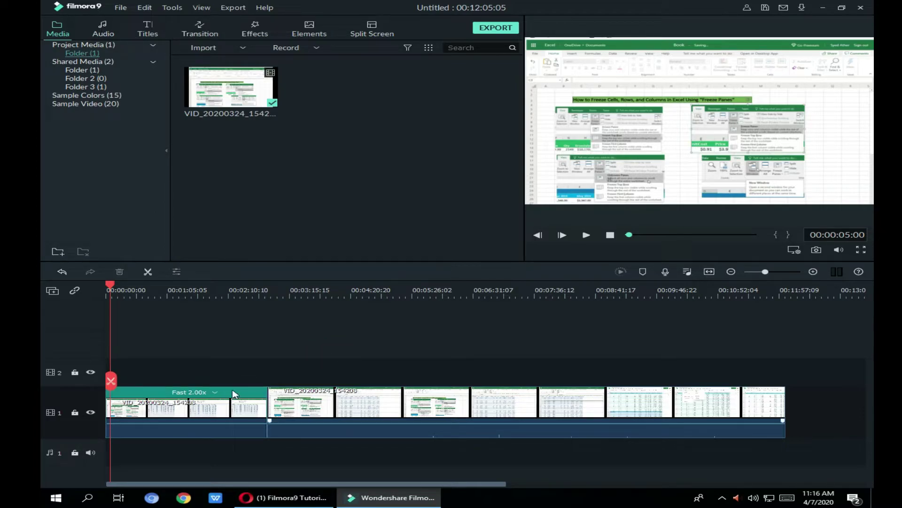
left_click(233, 402)
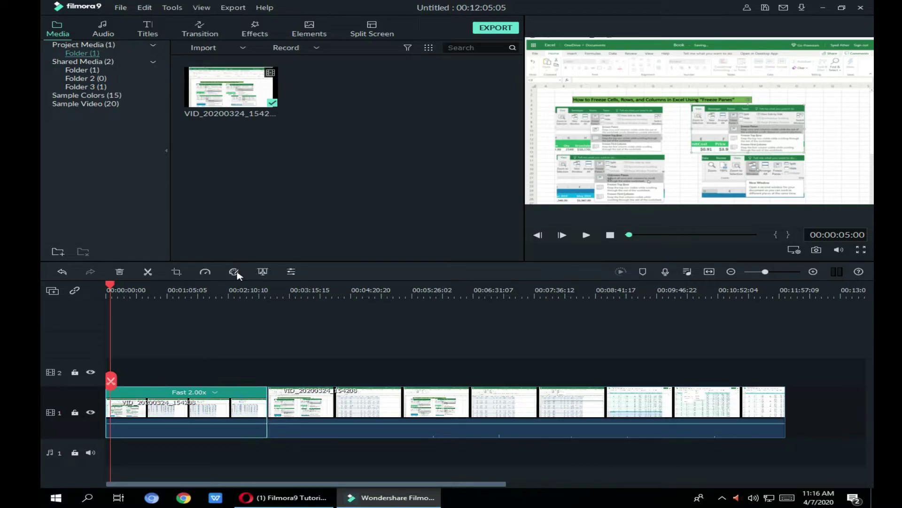
left_click(208, 423)
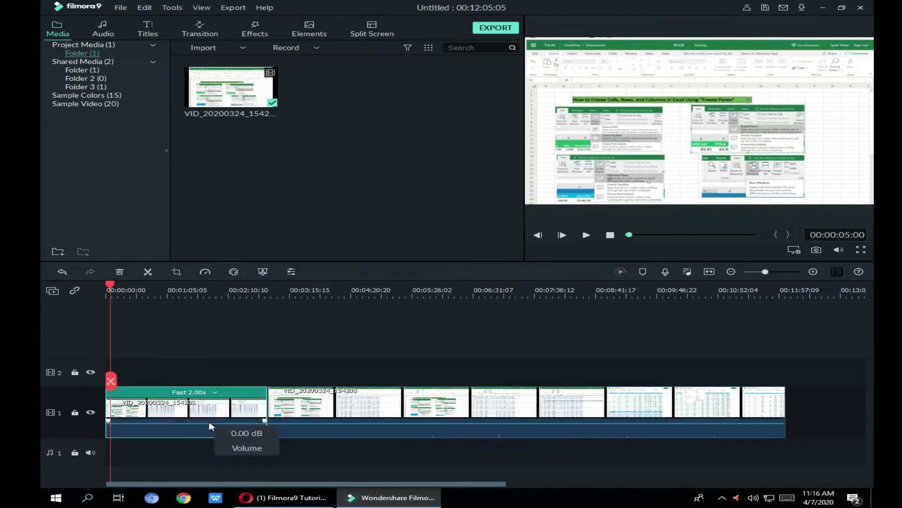
left_click_drag(214, 373, 225, 372)
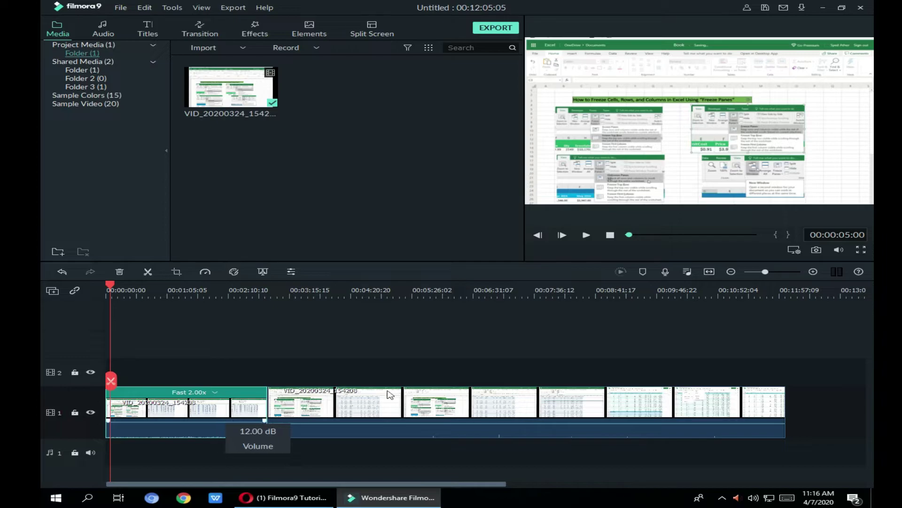
left_click(394, 400)
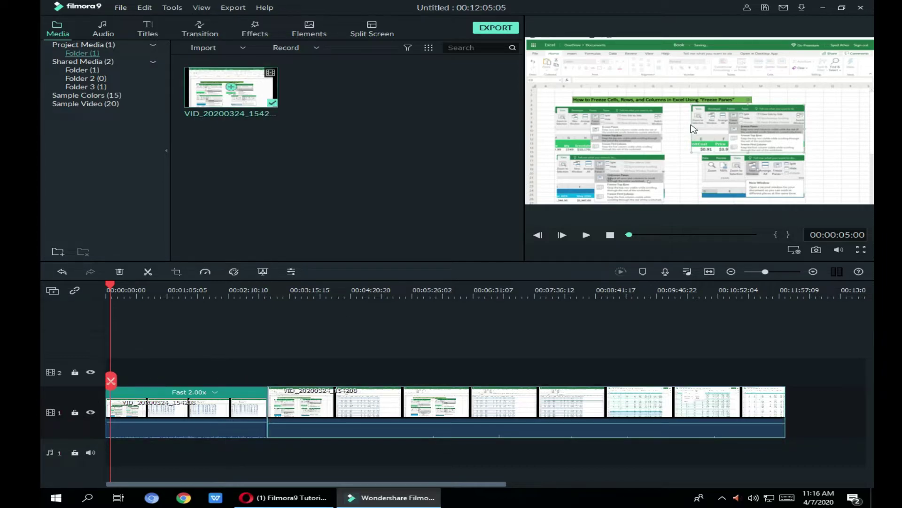
Place two consecutive copies of the music Always Dreaming - Within Reach on audio track 1 and preview from 00:00:34:15.
left_click(220, 49)
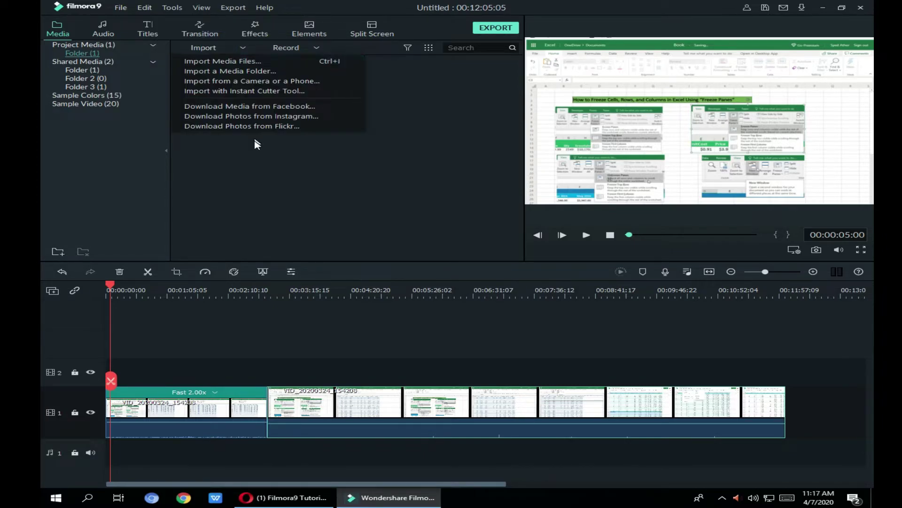
left_click(107, 32)
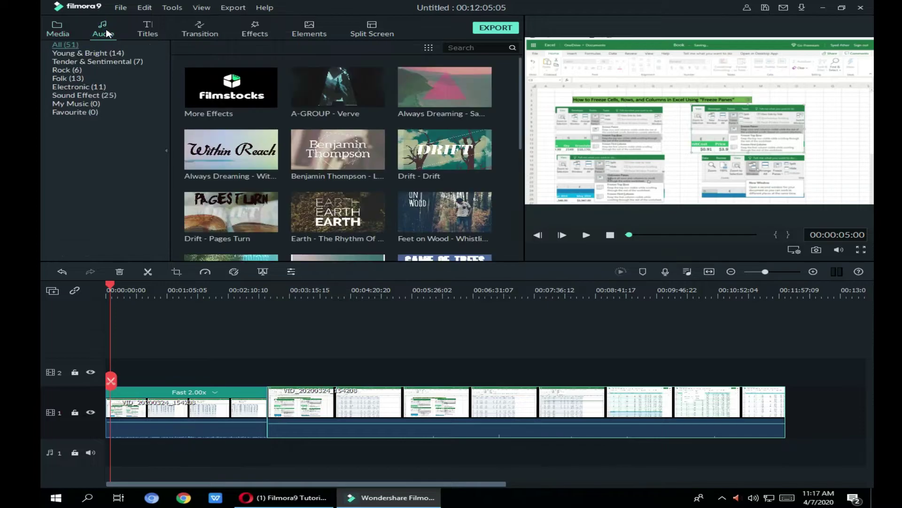
left_click(231, 151)
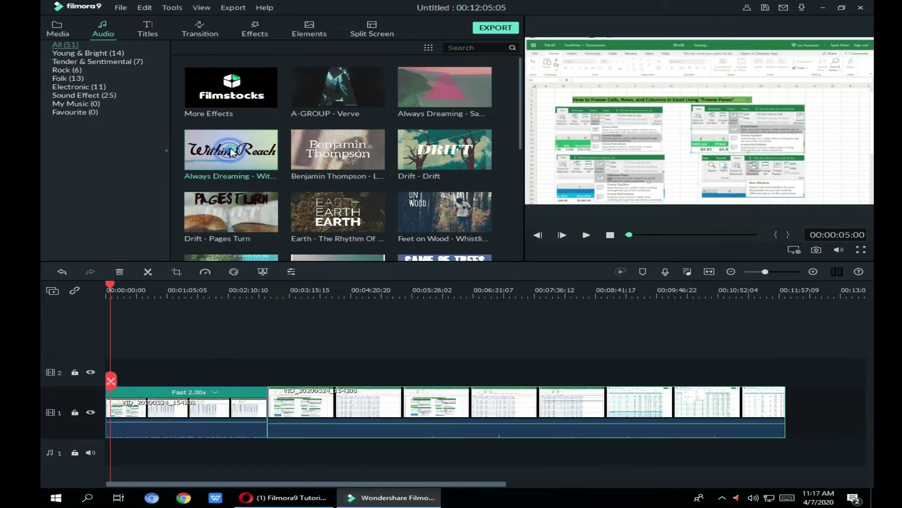
left_click(231, 152)
left_click(231, 151)
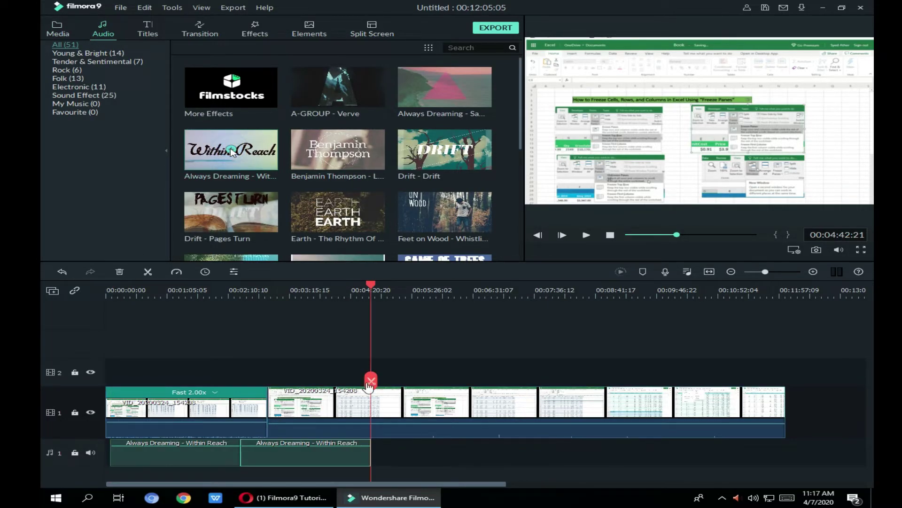
left_click(138, 367)
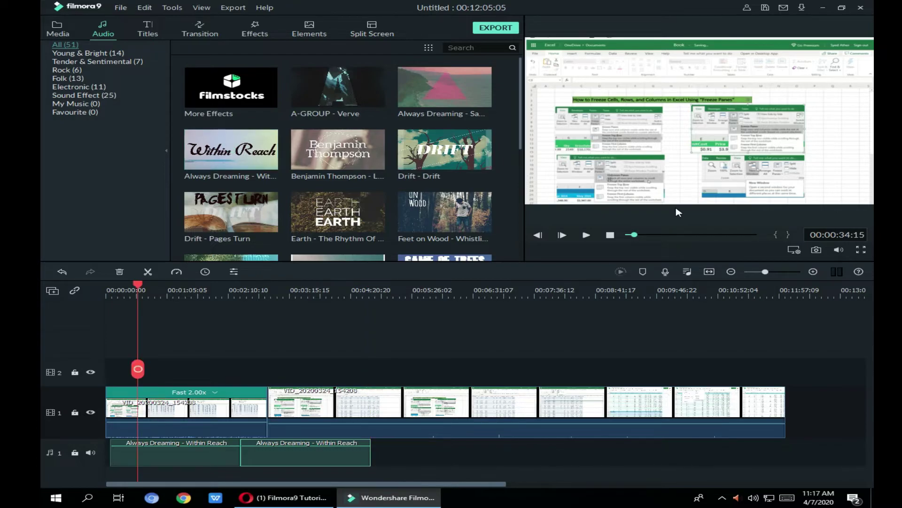
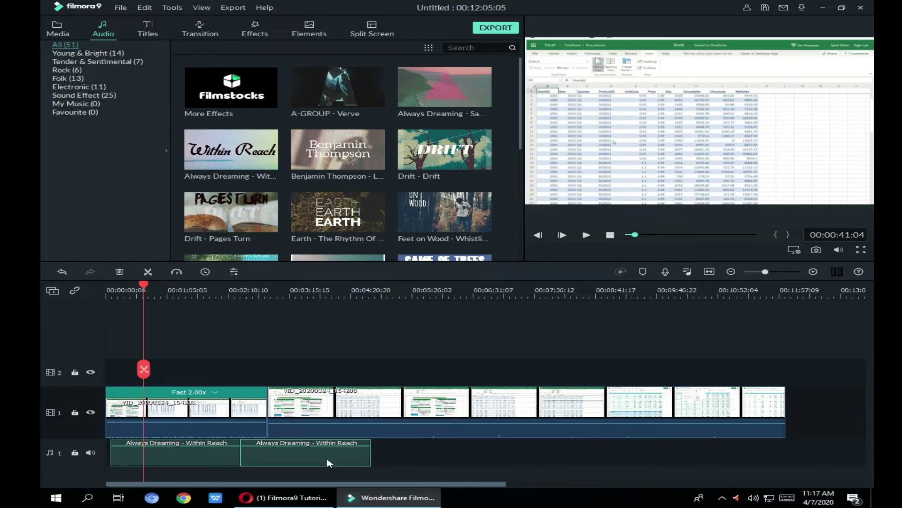
Mute the first Always Dreaming - Within Reach clip on audio track 1 and preview the playback.
right_click(206, 461)
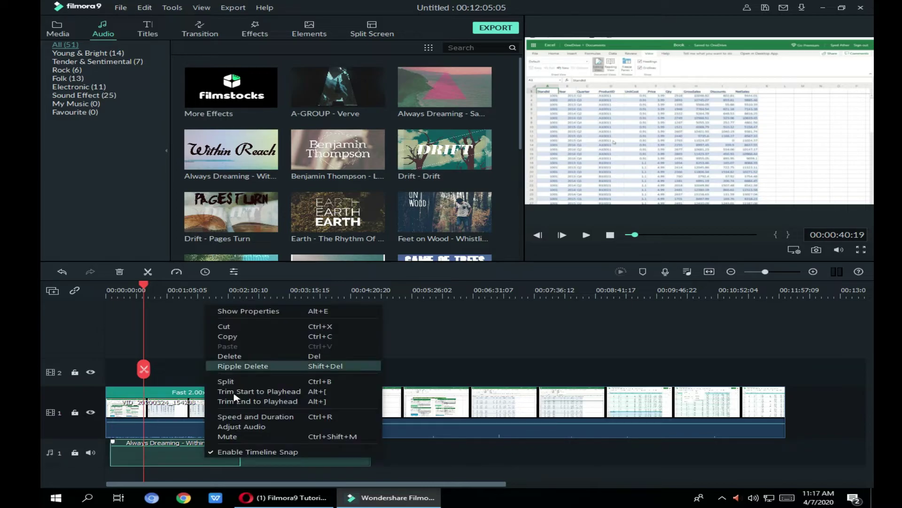
left_click(244, 437)
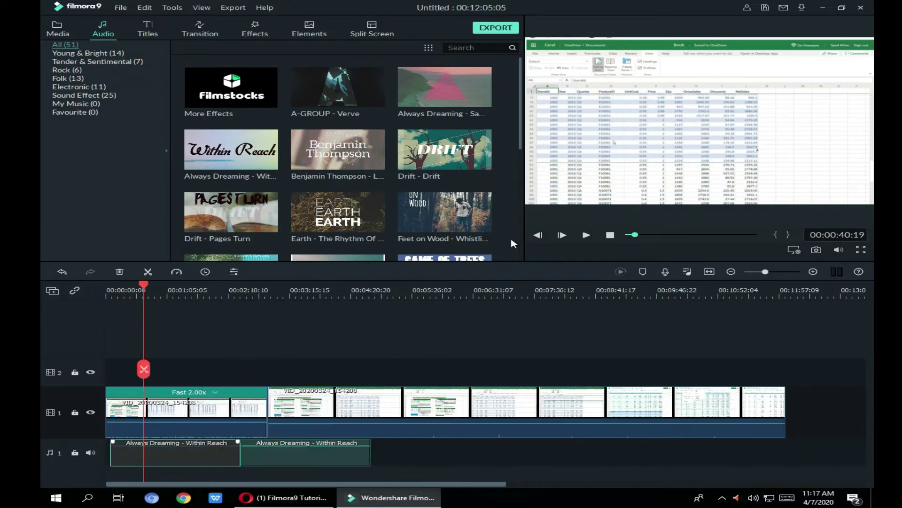
left_click(586, 235)
left_click(582, 237)
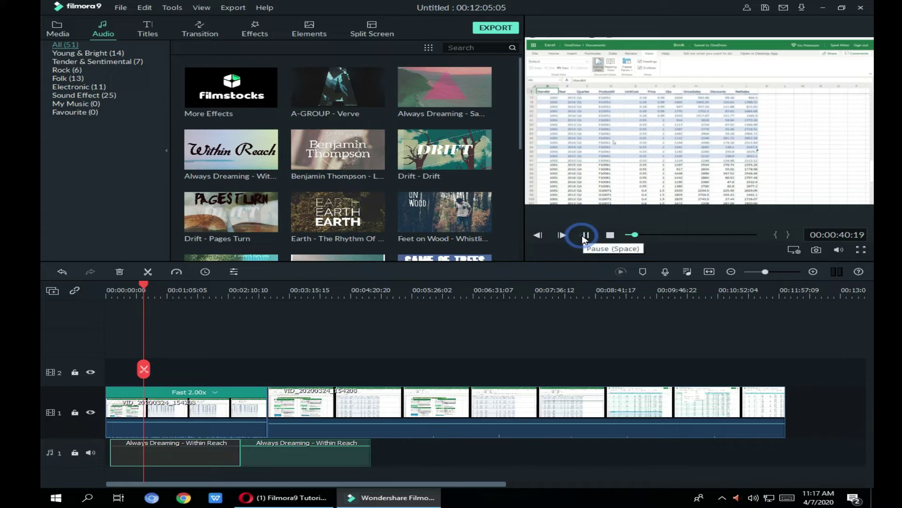
Unmute the first music clip on audio track 1 and play a short stretch of the timeline.
right_click(202, 453)
left_click(244, 432)
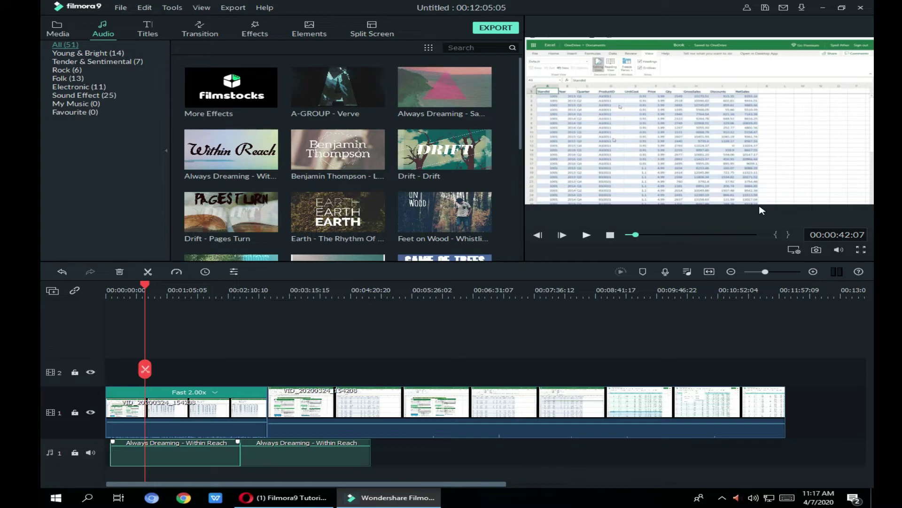
left_click(583, 235)
left_click(588, 235)
left_click(588, 235)
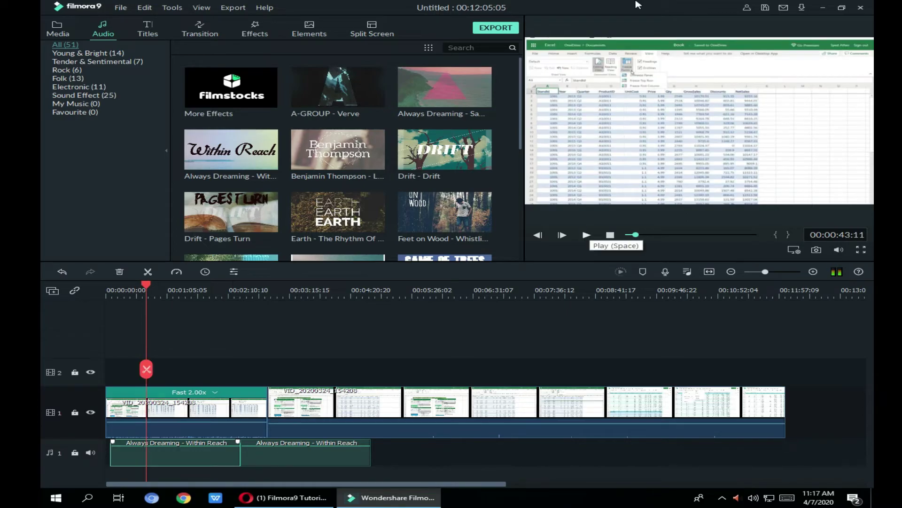
Add the New LowerThirds 19 title to video track 2 at 00:00:43:11.
left_click(268, 417)
left_click(174, 417)
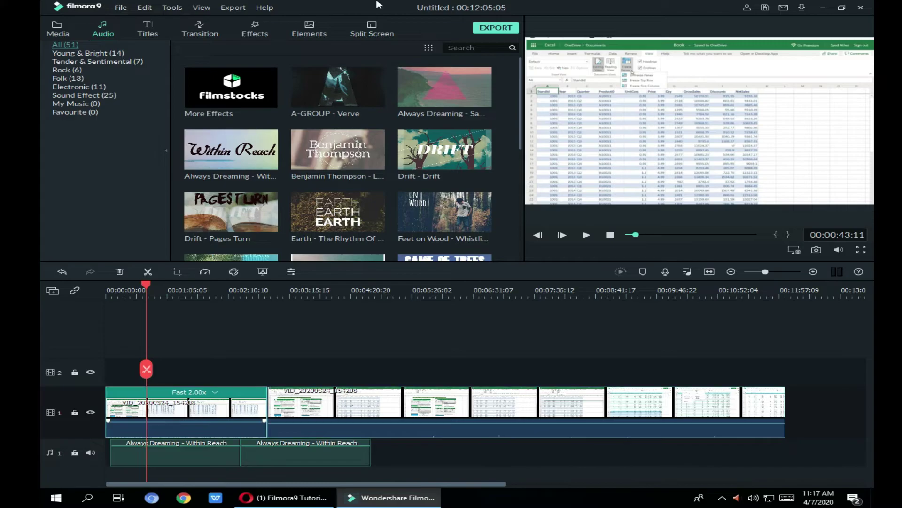
left_click(155, 33)
scroll(382, 118, "down", 10)
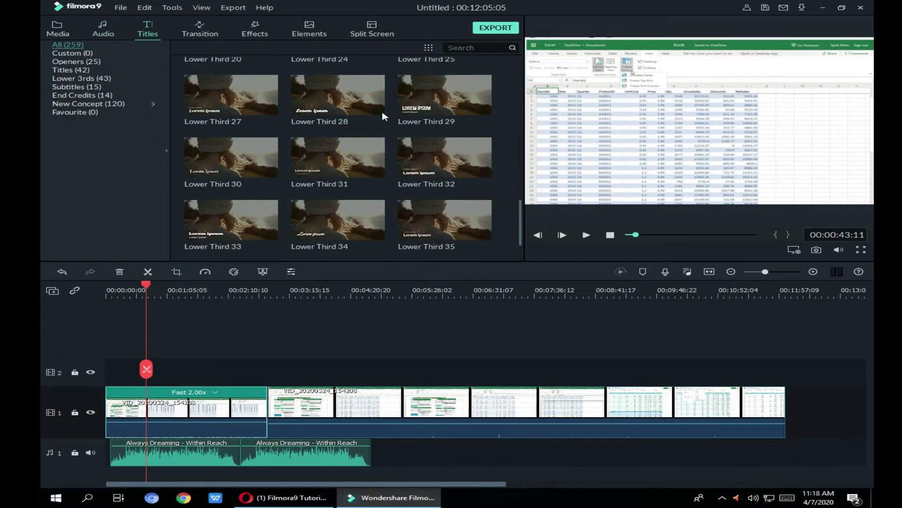
scroll(385, 151, "down", 3)
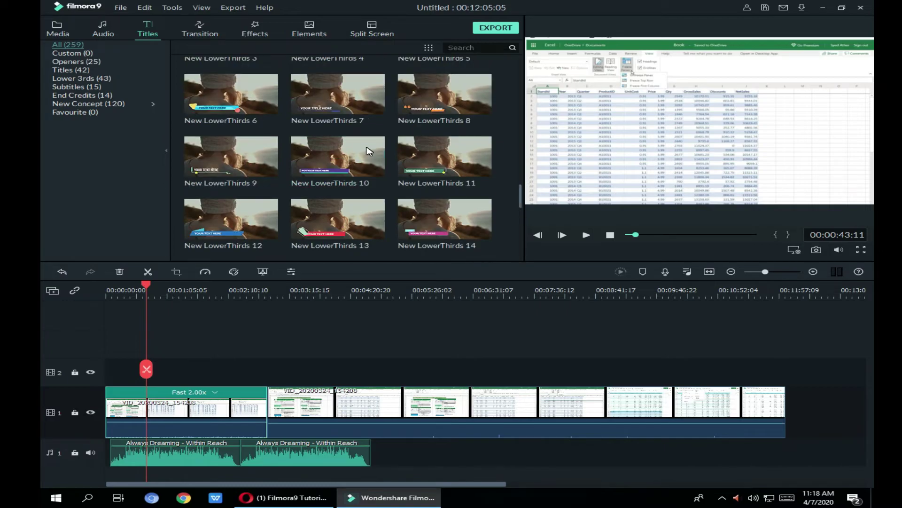
scroll(369, 150, "down", 5)
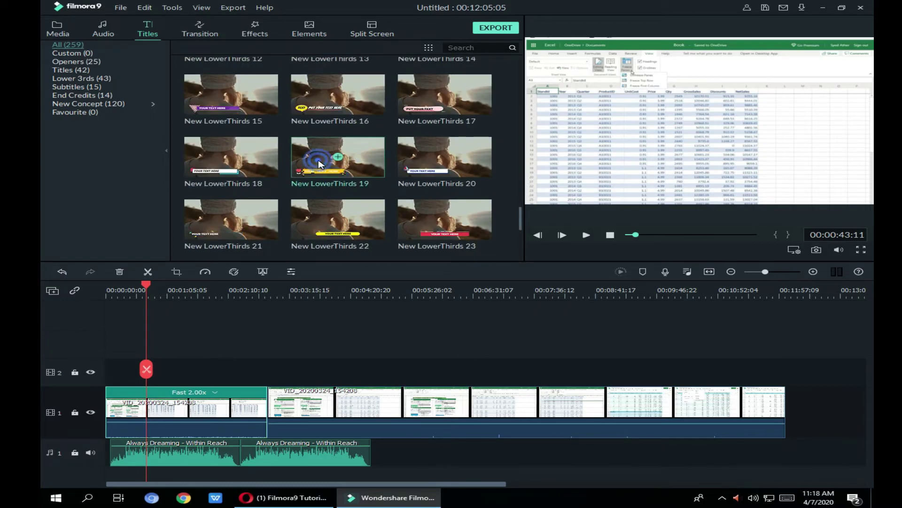
left_click(338, 157)
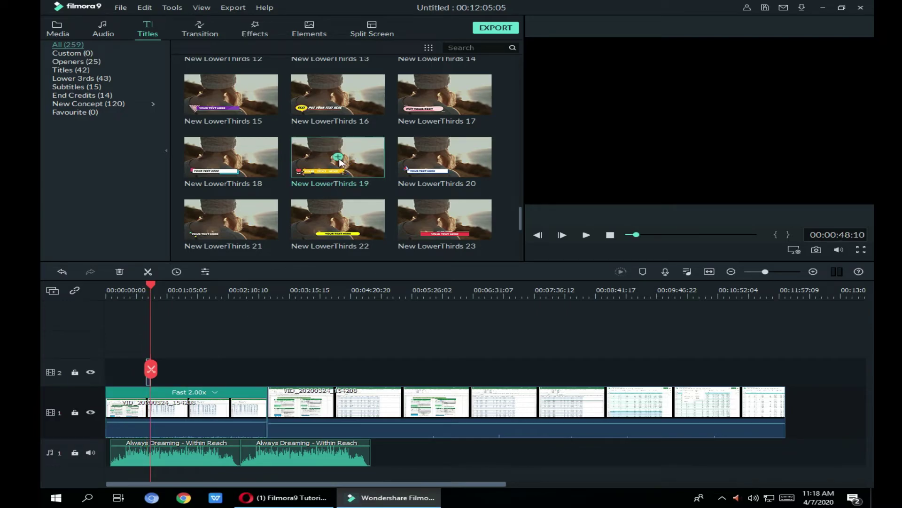
Lengthen the New LowerThirds 19 title to end shortly before the end of the first clip and move the playhead to 00:01:57:21.
left_click_drag(150, 372, 108, 367)
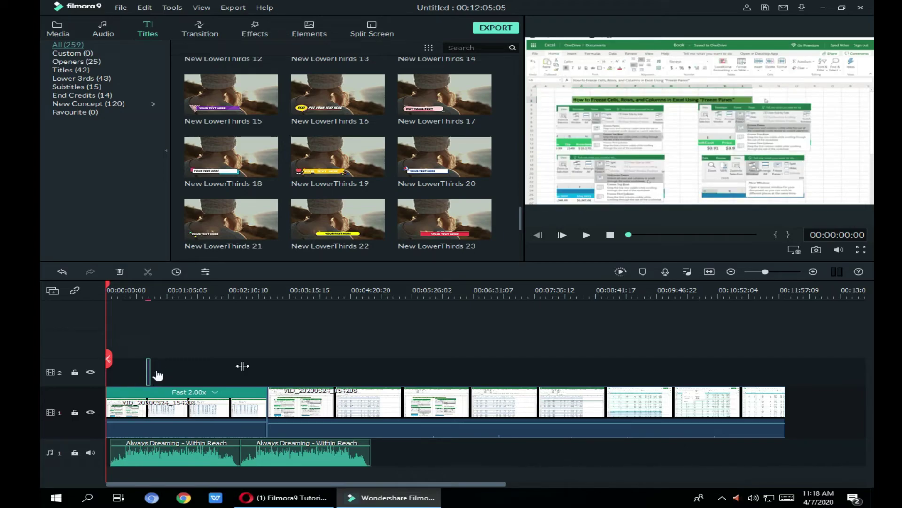
left_click_drag(157, 374, 157, 375)
left_click(216, 374)
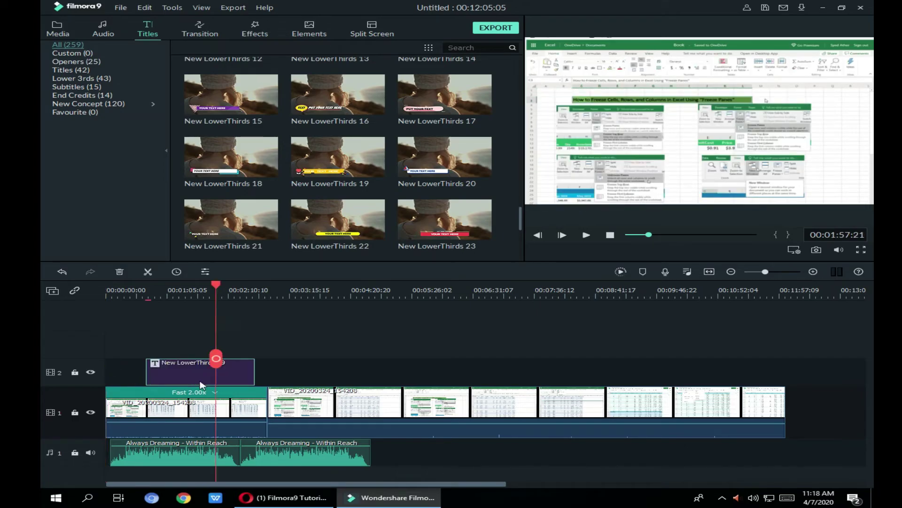
Open the New LowerThirds 19 title on video track 2 for editing and preview how it plays over the video.
double_click(165, 362)
left_click(586, 236)
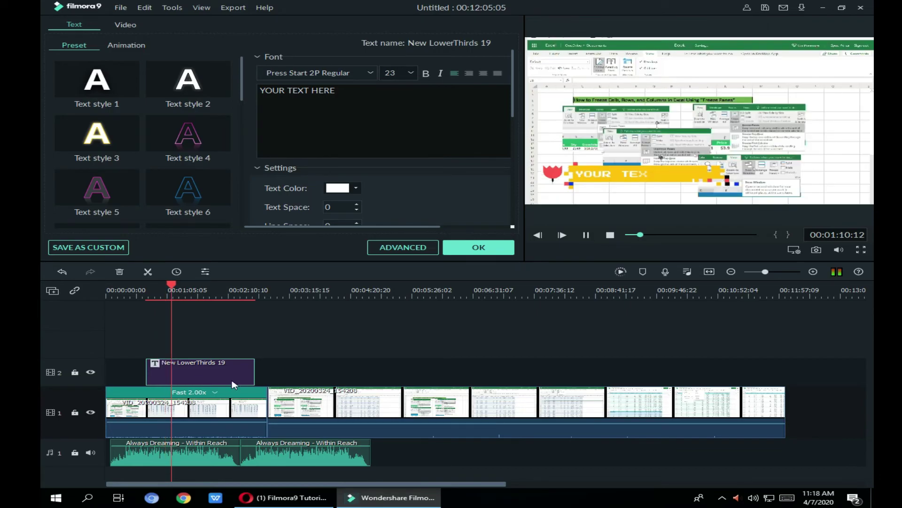
key("space")
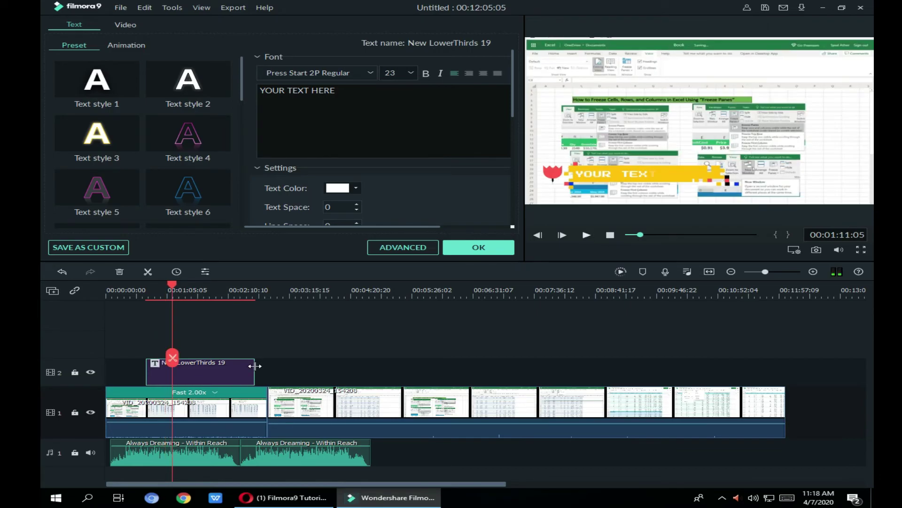
Shorten the New LowerThirds 19 title to less than half its length and close its text settings with the placeholder wording kept.
left_click(397, 93)
left_click_drag(398, 92, 260, 91)
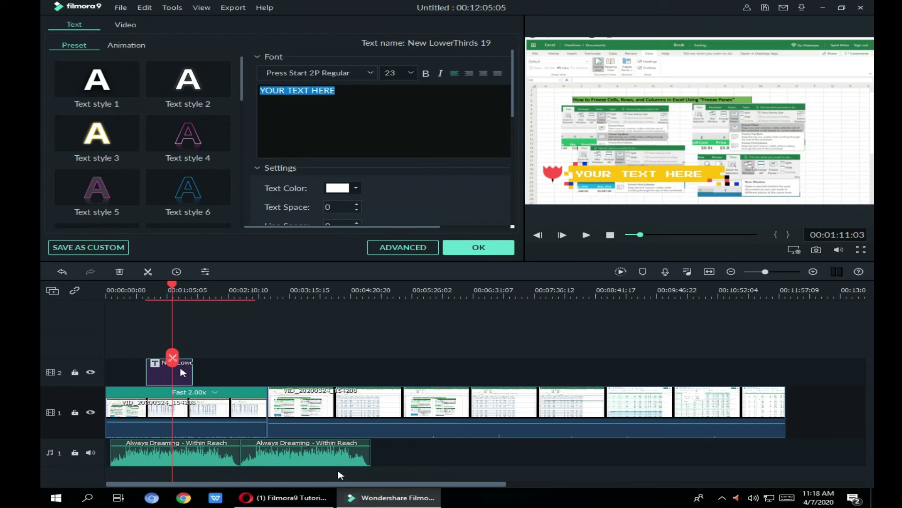
left_click(464, 254)
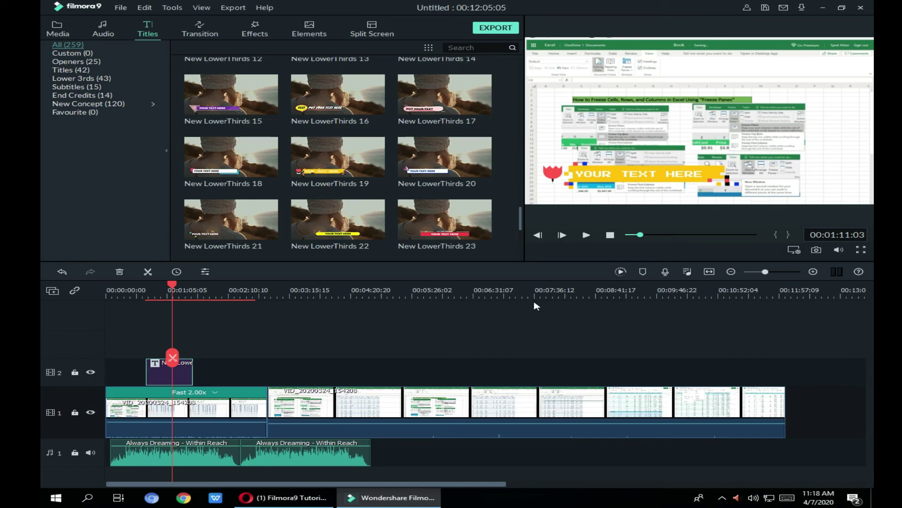
Play the timeline from 00:01:11:03 to 00:01:15:02 to check the shortened title over the first clip.
left_click(614, 407)
key("space")
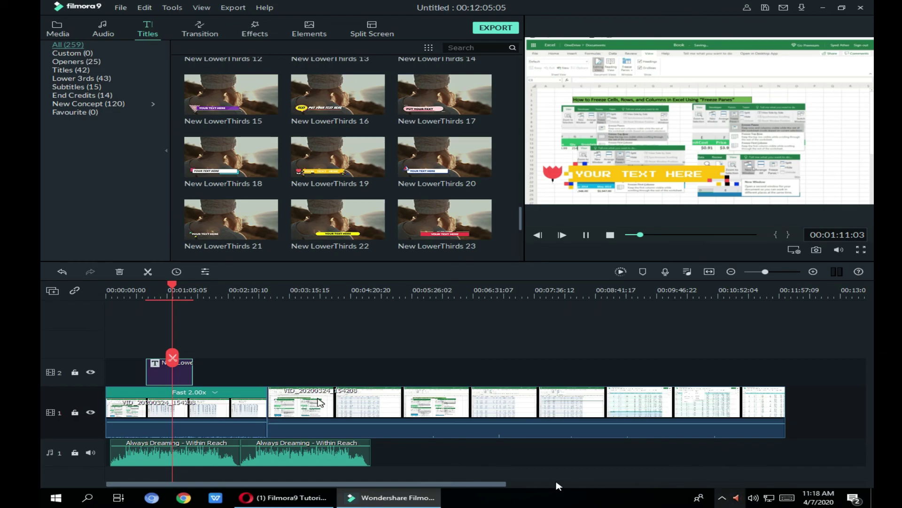
key("space")
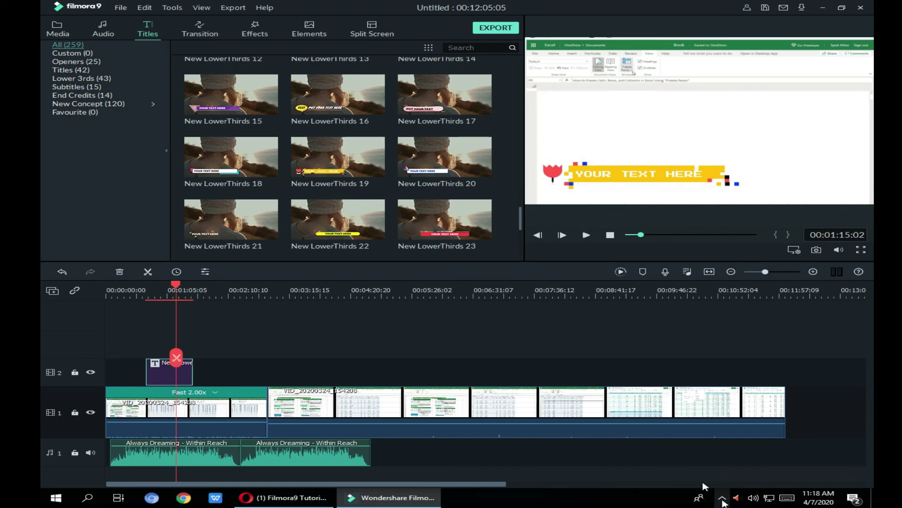
left_click(723, 500)
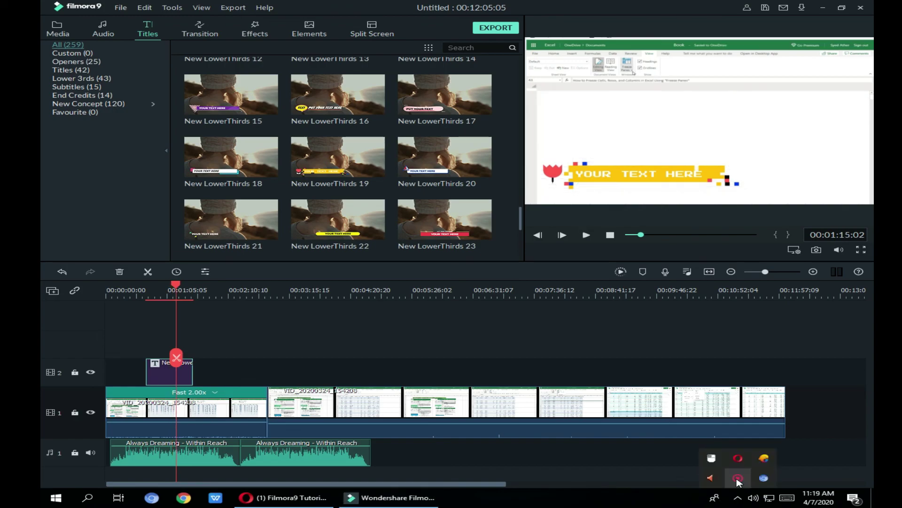
right_click(739, 480)
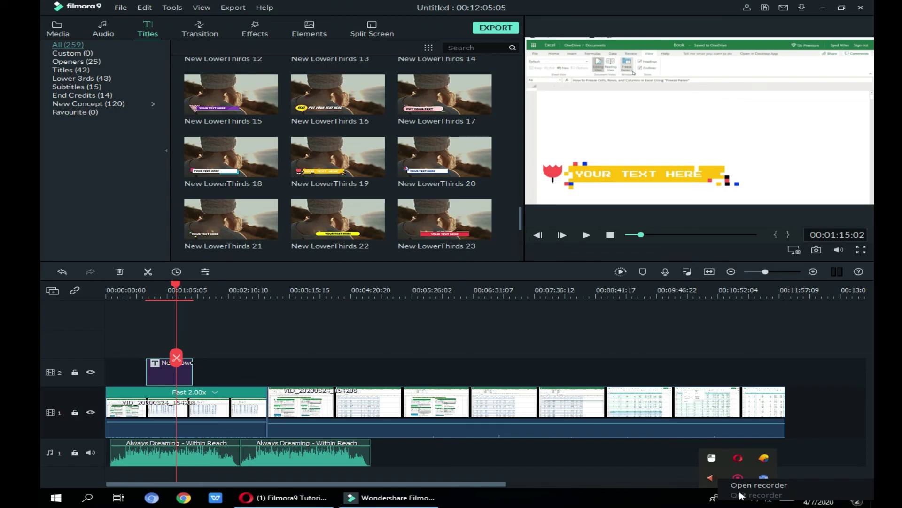